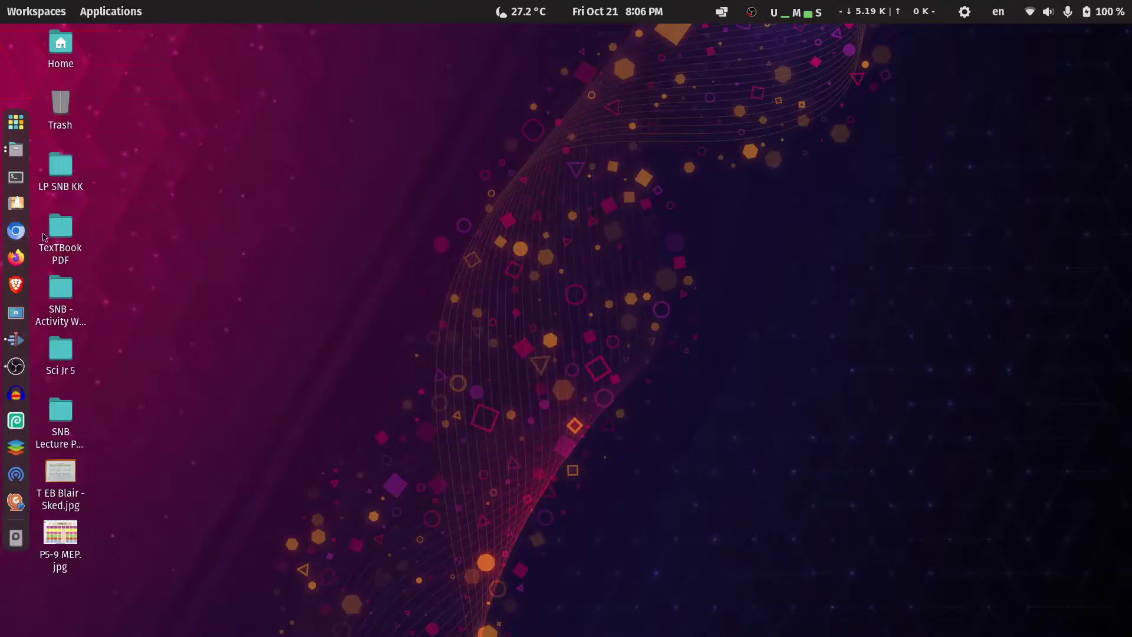
Step: Open the Pop!_Shop in a maximized window and look over the home page's featured apps and categories
{"action": "left_click", "coordinate": [22, 211]}
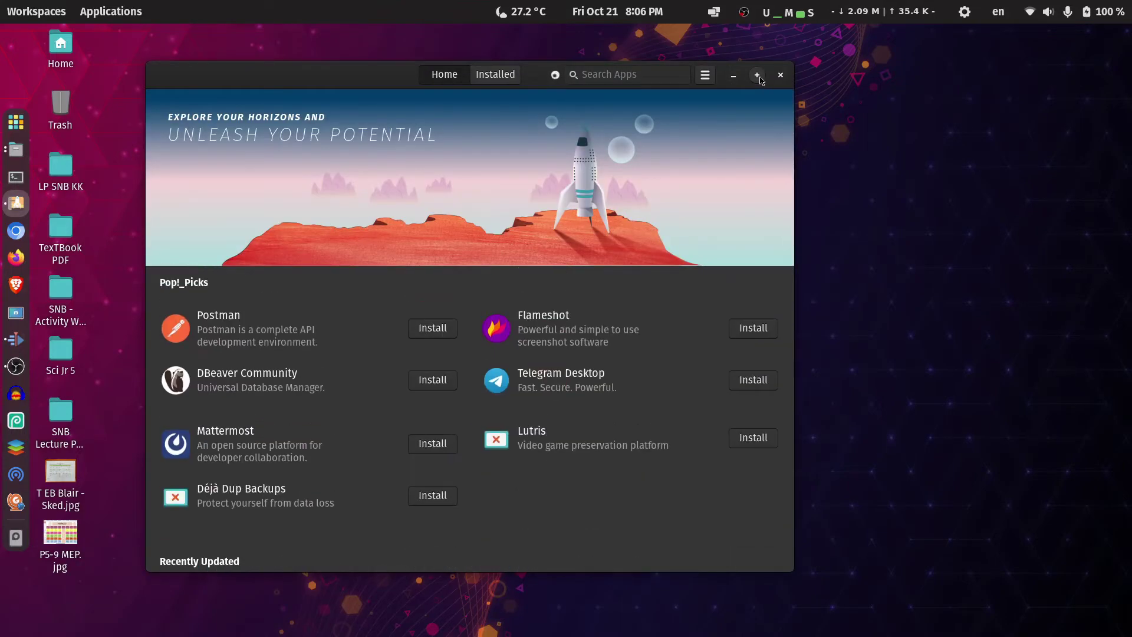
{"action": "left_click", "coordinate": [760, 80]}
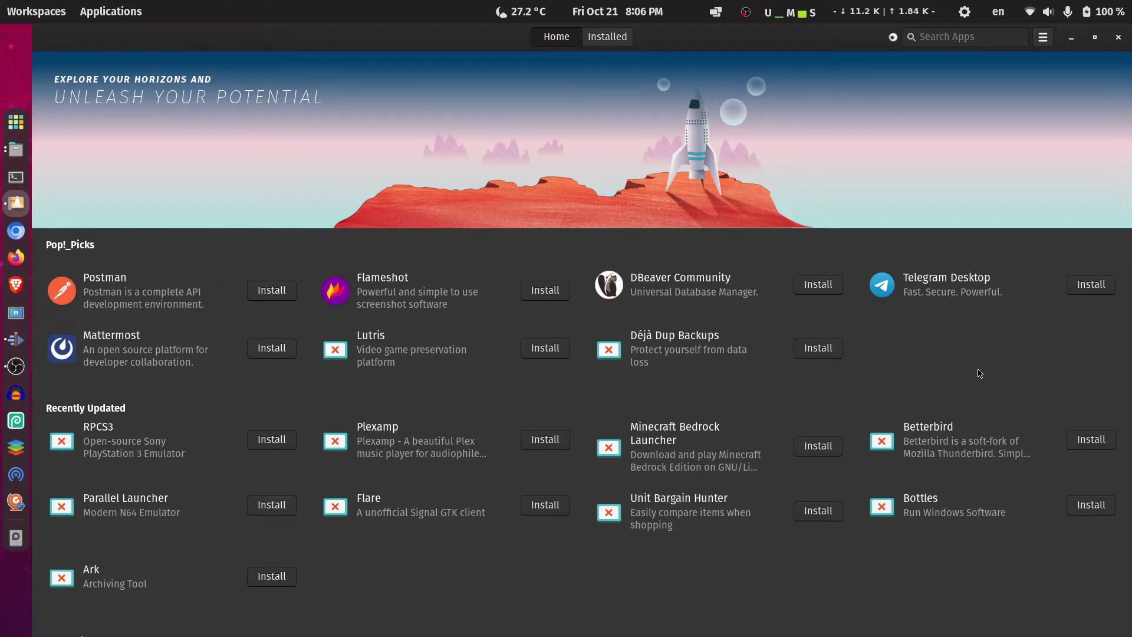
{"action": "scroll", "coordinate": [976, 375], "scroll_direction": "down", "scroll_amount": 7}
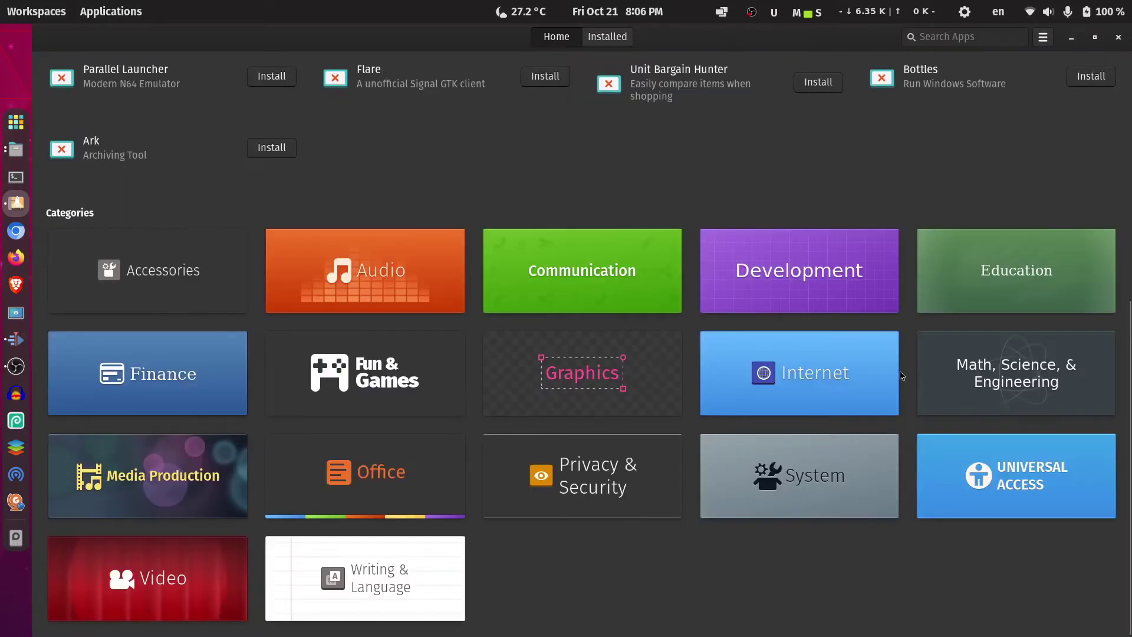
{"action": "scroll", "coordinate": [893, 375], "scroll_direction": "up", "scroll_amount": 5}
{"action": "scroll", "coordinate": [798, 451], "scroll_direction": "up", "scroll_amount": 3}
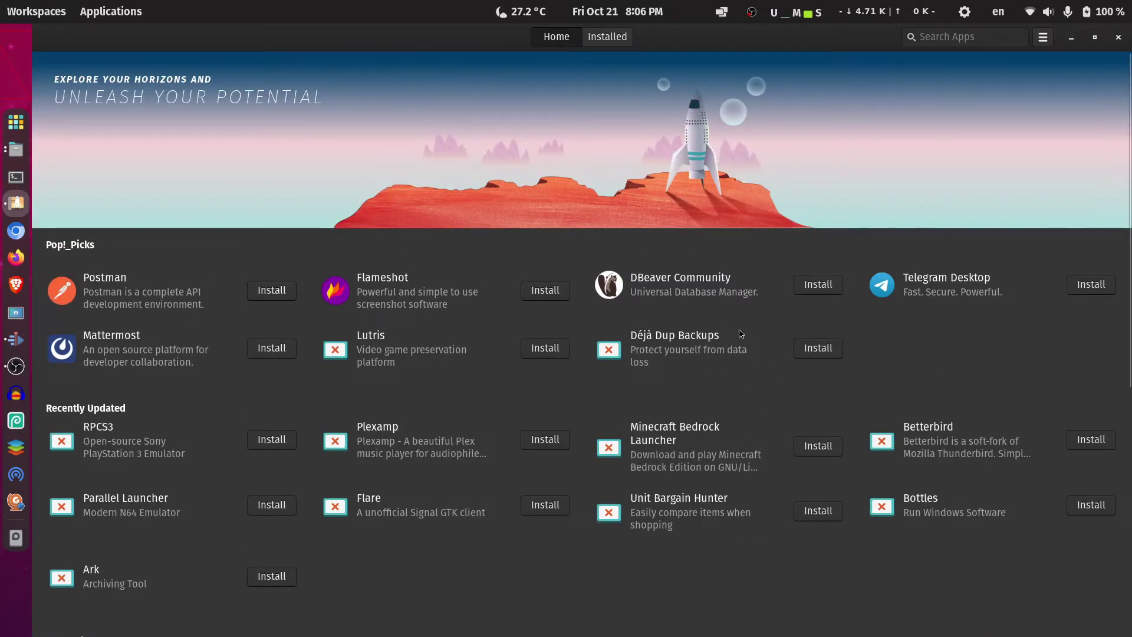
{"action": "scroll", "coordinate": [755, 337], "scroll_direction": "down", "scroll_amount": 2}
{"action": "scroll", "coordinate": [755, 339], "scroll_direction": "down", "scroll_amount": 4}
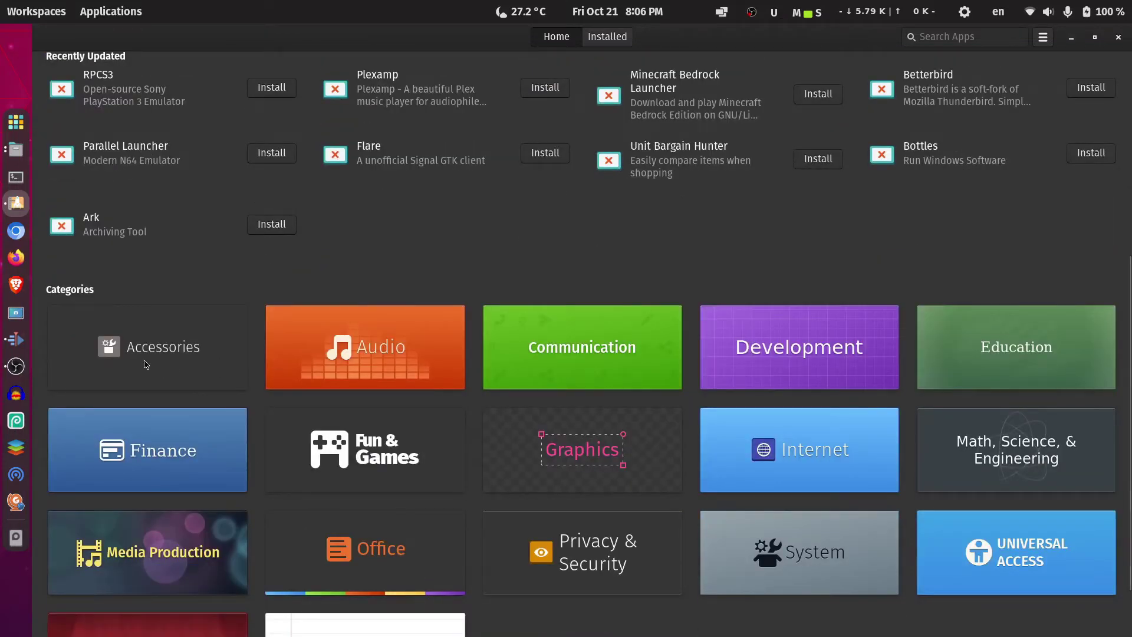
{"action": "scroll", "coordinate": [796, 238], "scroll_direction": "up", "scroll_amount": 5}
{"action": "scroll", "coordinate": [797, 238], "scroll_direction": "up", "scroll_amount": 1}
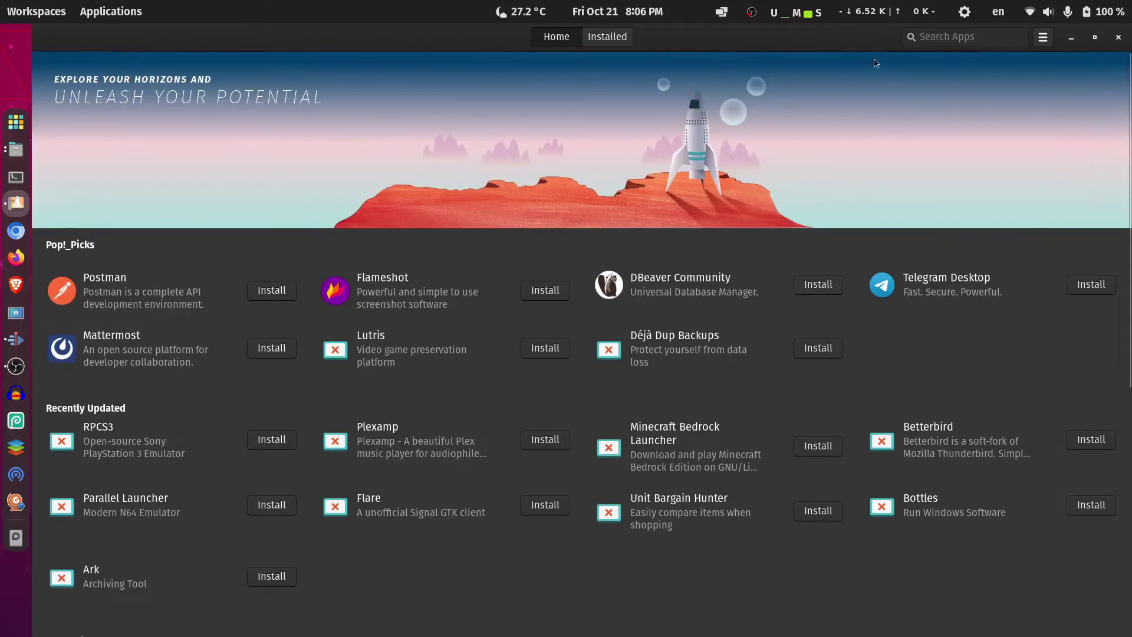
Step: Search the store for "games" and look through the list of matching apps
{"action": "left_click", "coordinate": [933, 36]}
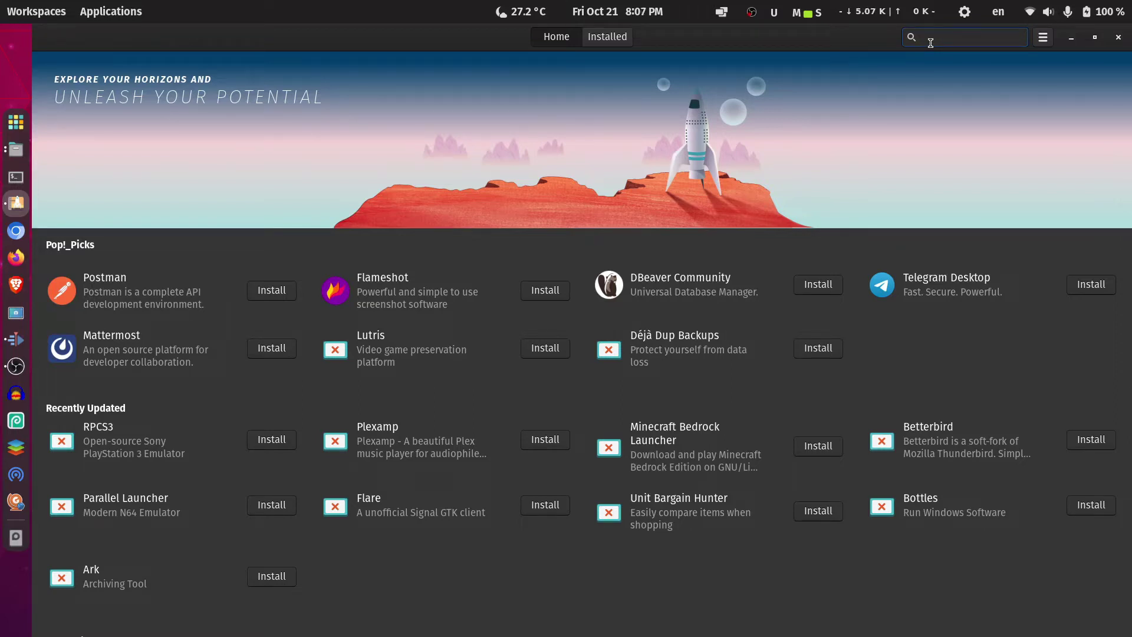
{"action": "type", "text": "games"}
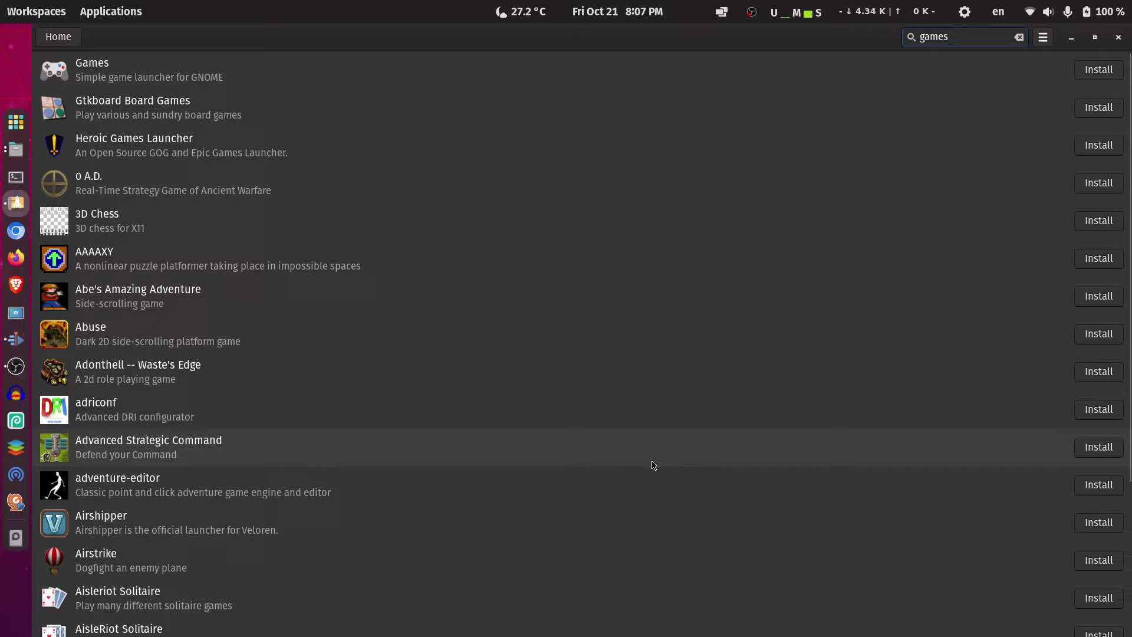
{"action": "scroll", "coordinate": [656, 466], "scroll_direction": "down", "scroll_amount": 5}
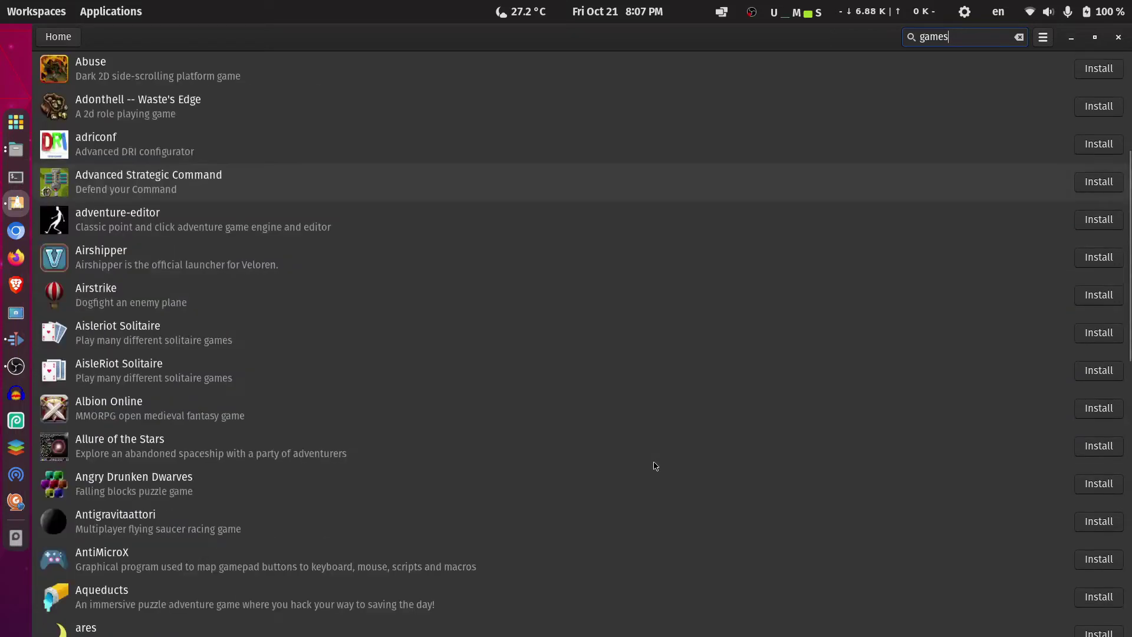
{"action": "scroll", "coordinate": [657, 466], "scroll_direction": "down", "scroll_amount": 15}
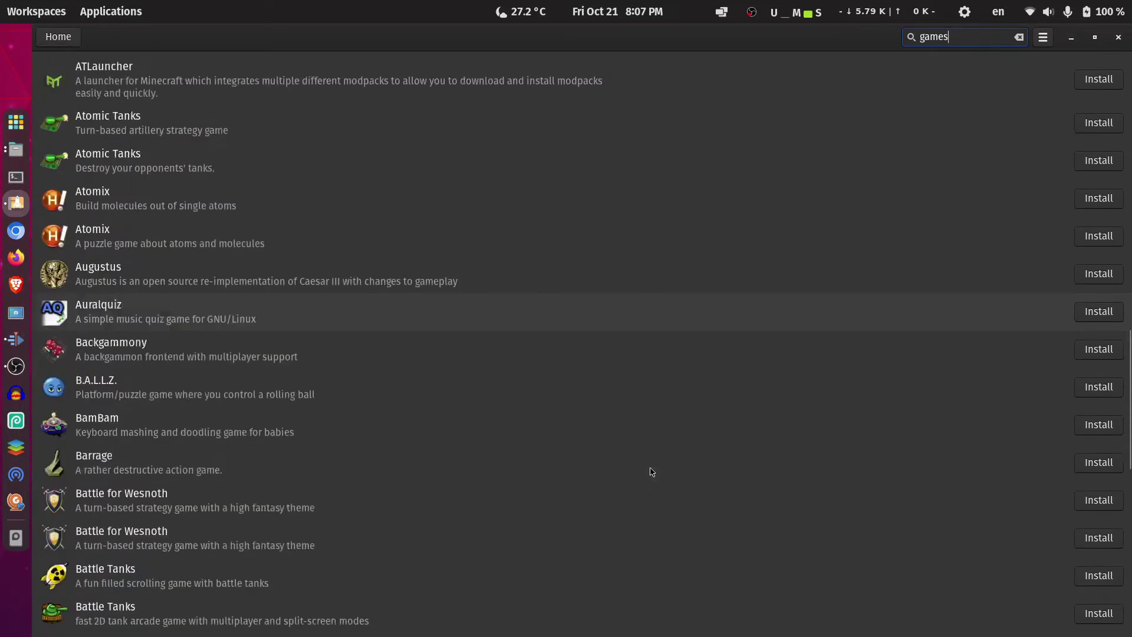
{"action": "scroll", "coordinate": [651, 472], "scroll_direction": "down", "scroll_amount": 10}
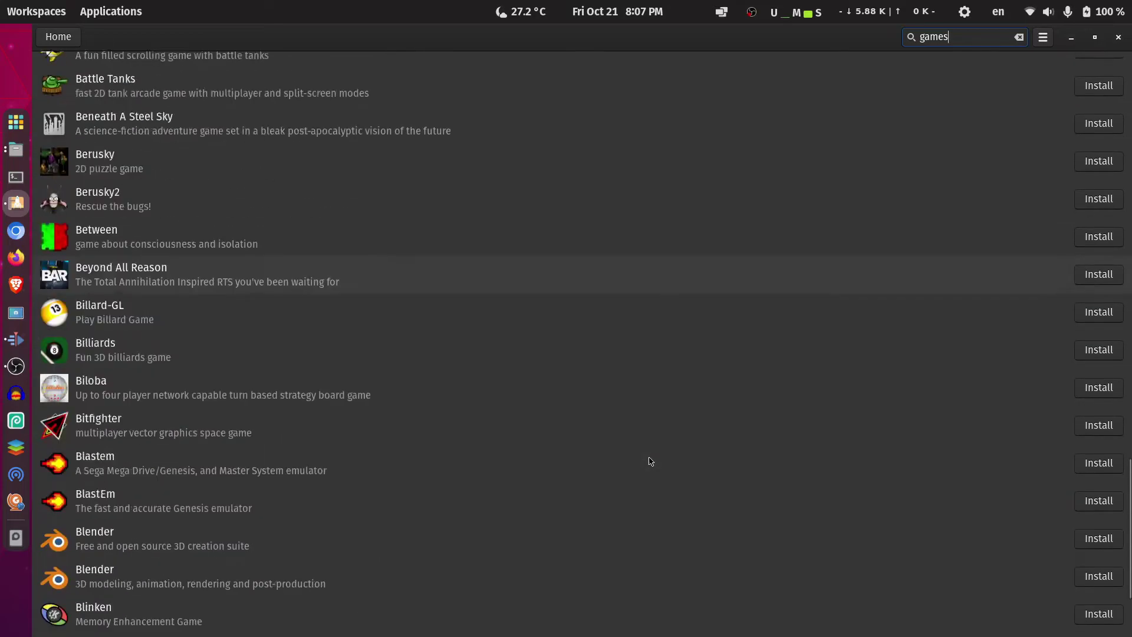
{"action": "scroll", "coordinate": [651, 461], "scroll_direction": "down", "scroll_amount": 12}
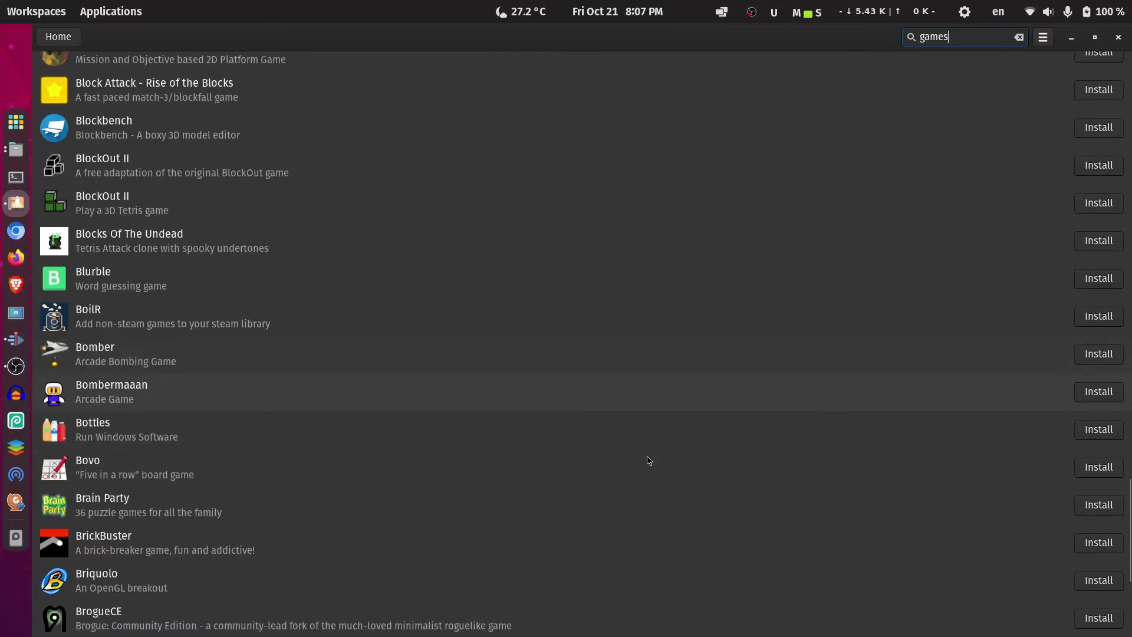
{"action": "scroll", "coordinate": [648, 461], "scroll_direction": "down", "scroll_amount": 15}
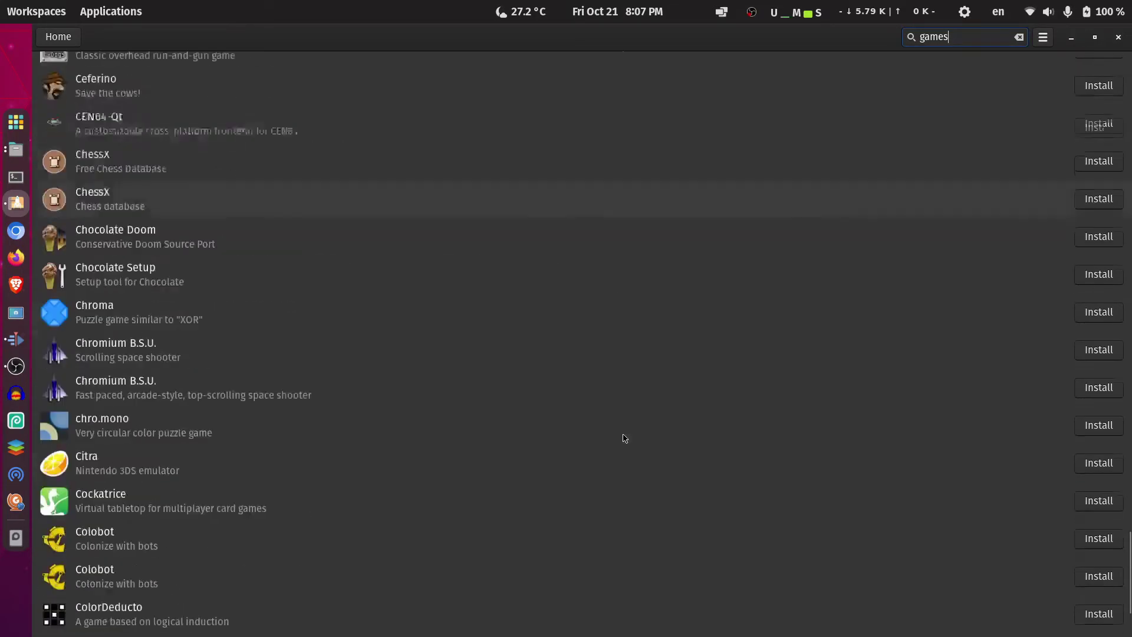
{"action": "scroll", "coordinate": [625, 437], "scroll_direction": "down", "scroll_amount": 15}
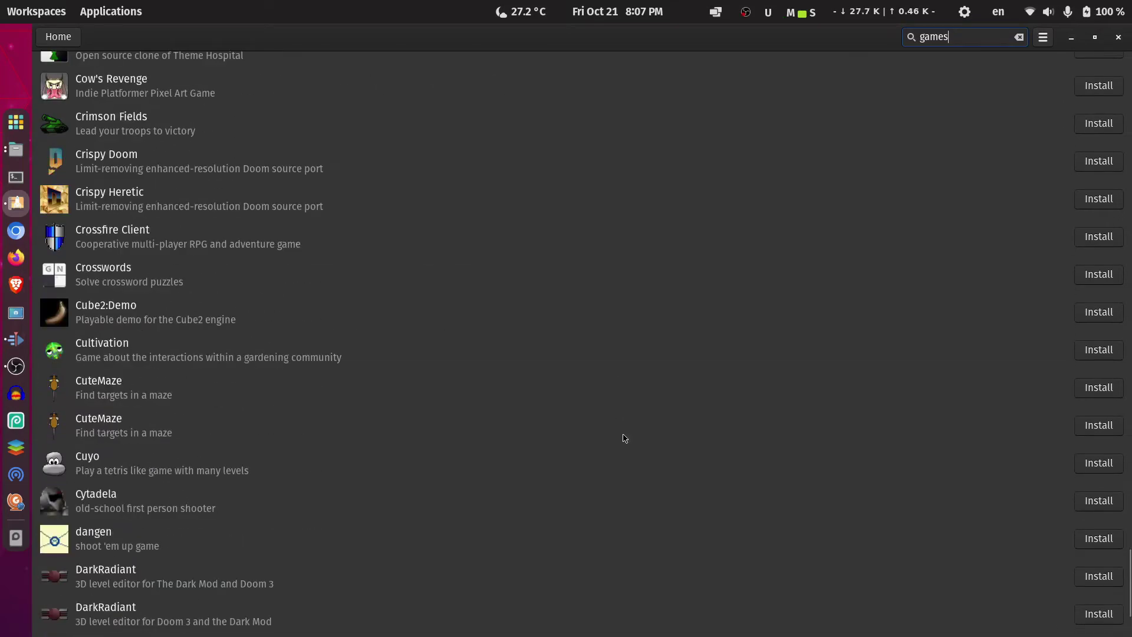
{"action": "scroll", "coordinate": [625, 438], "scroll_direction": "down", "scroll_amount": 15}
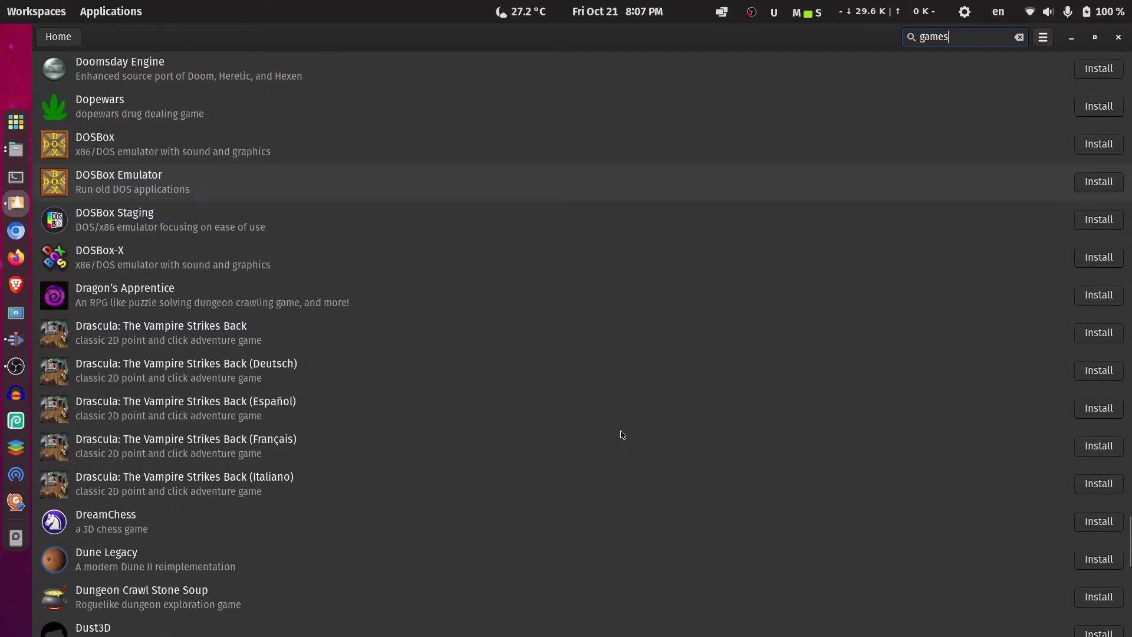
{"action": "scroll", "coordinate": [616, 427], "scroll_direction": "down", "scroll_amount": 12}
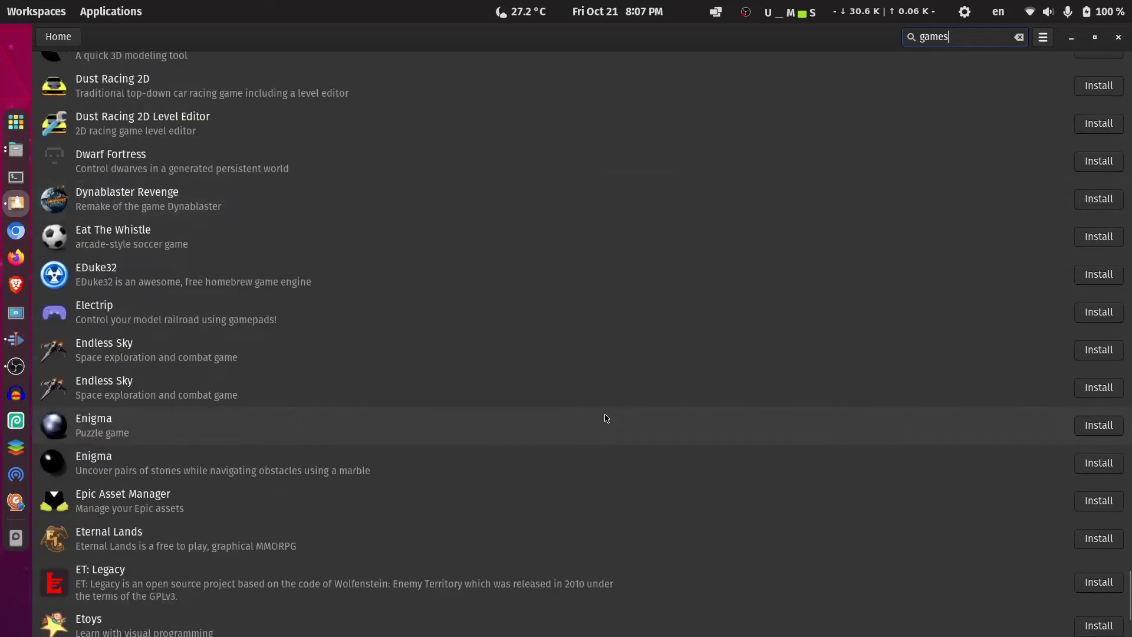
{"action": "scroll", "coordinate": [606, 418], "scroll_direction": "down", "scroll_amount": 15}
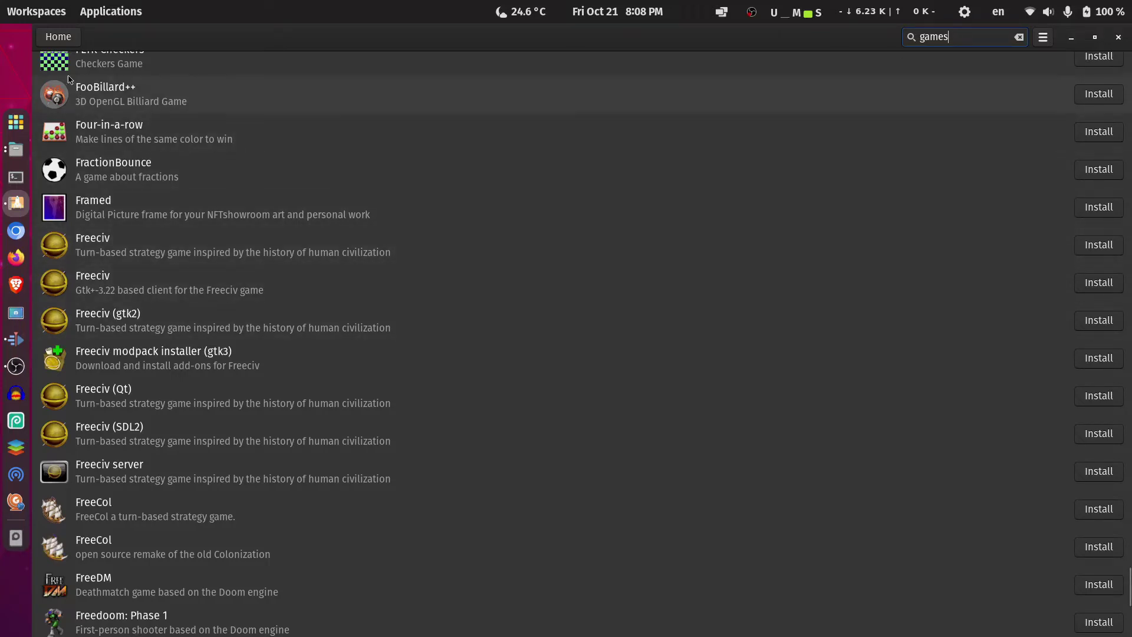
Step: Return to the store's home page and open the Fun & Games category
{"action": "left_click", "coordinate": [64, 41]}
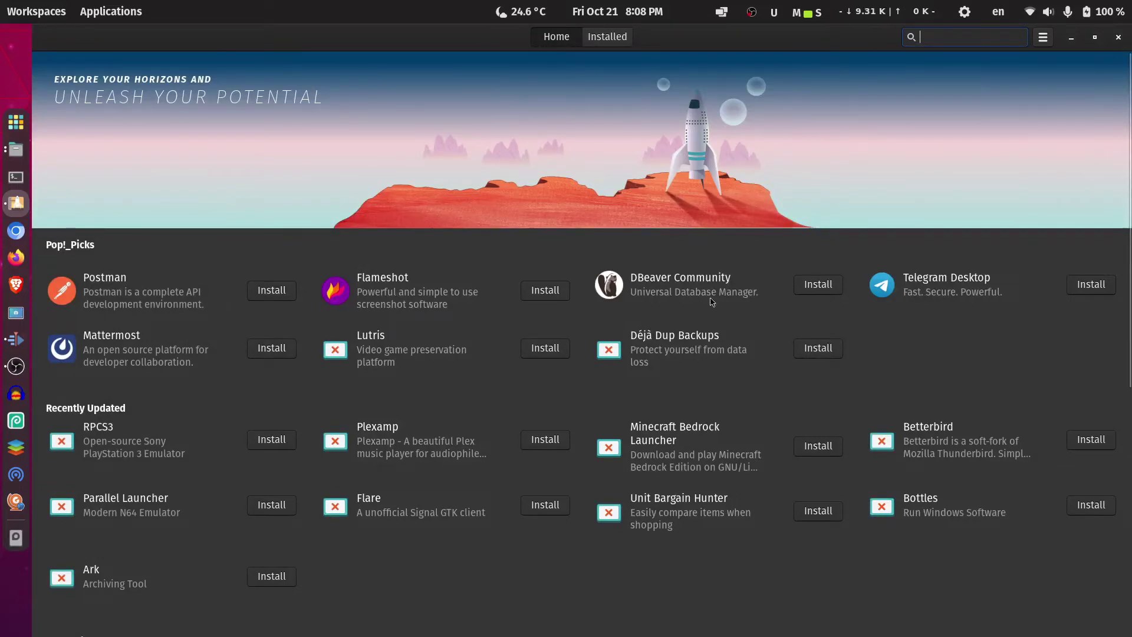
{"action": "scroll", "coordinate": [708, 299], "scroll_direction": "down", "scroll_amount": 2}
{"action": "scroll", "coordinate": [707, 299], "scroll_direction": "up", "scroll_amount": 2}
{"action": "scroll", "coordinate": [921, 368], "scroll_direction": "down", "scroll_amount": 5}
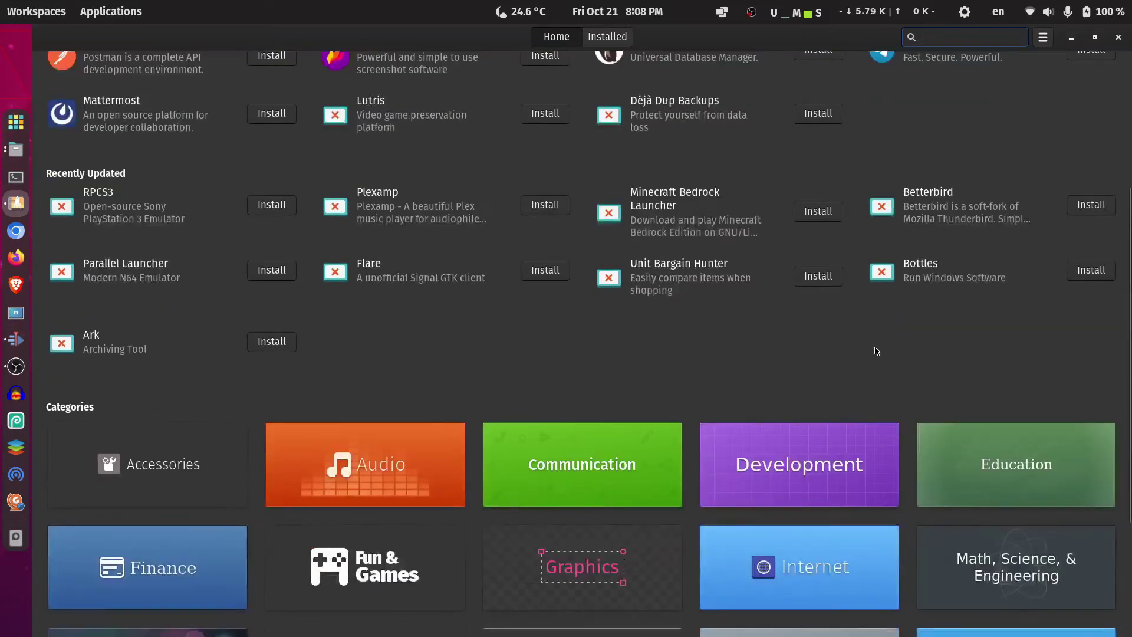
{"action": "scroll", "coordinate": [664, 374], "scroll_direction": "down", "scroll_amount": 2}
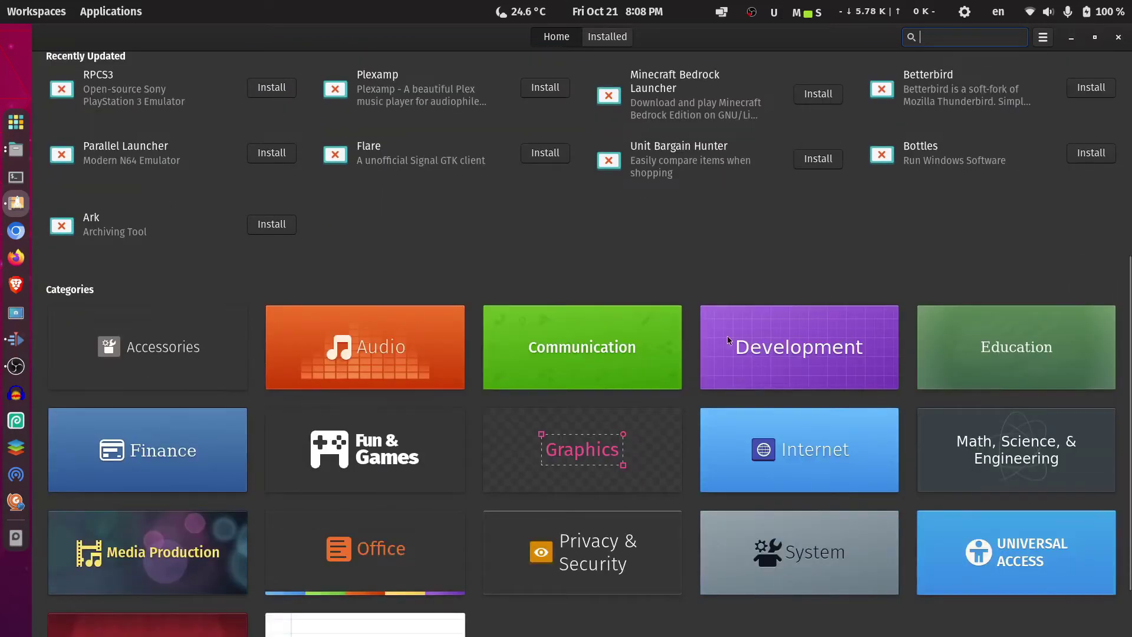
{"action": "left_click", "coordinate": [372, 440]}
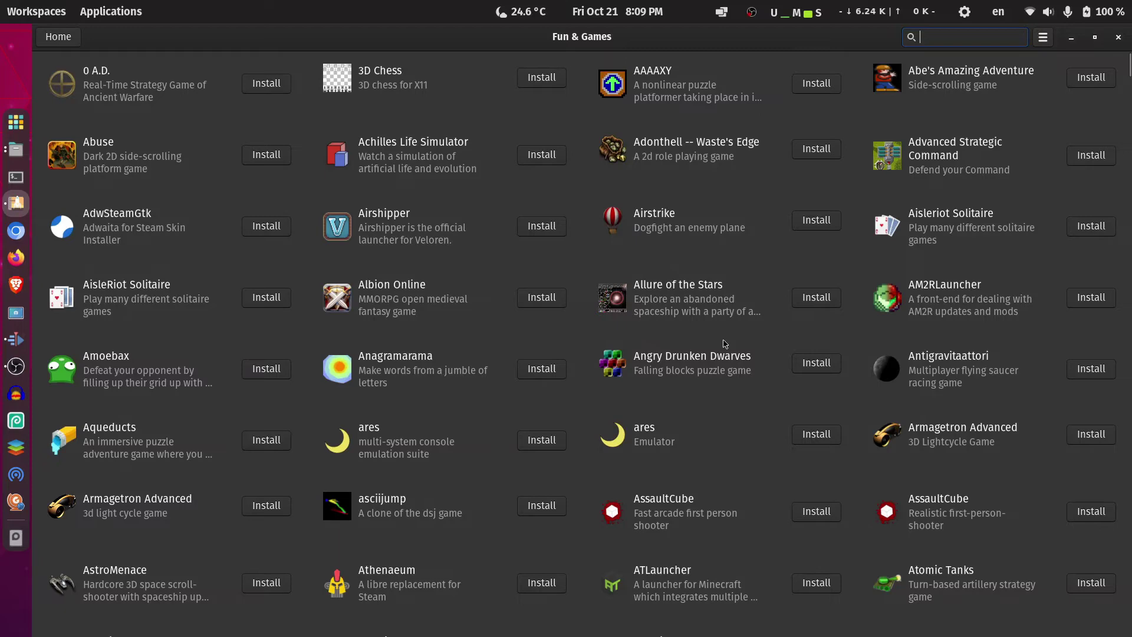
Step: View the details and install source options of the Atomix entry "Build molecules out of single atoms", and return to the category
{"action": "scroll", "coordinate": [713, 316], "scroll_direction": "down", "scroll_amount": 5}
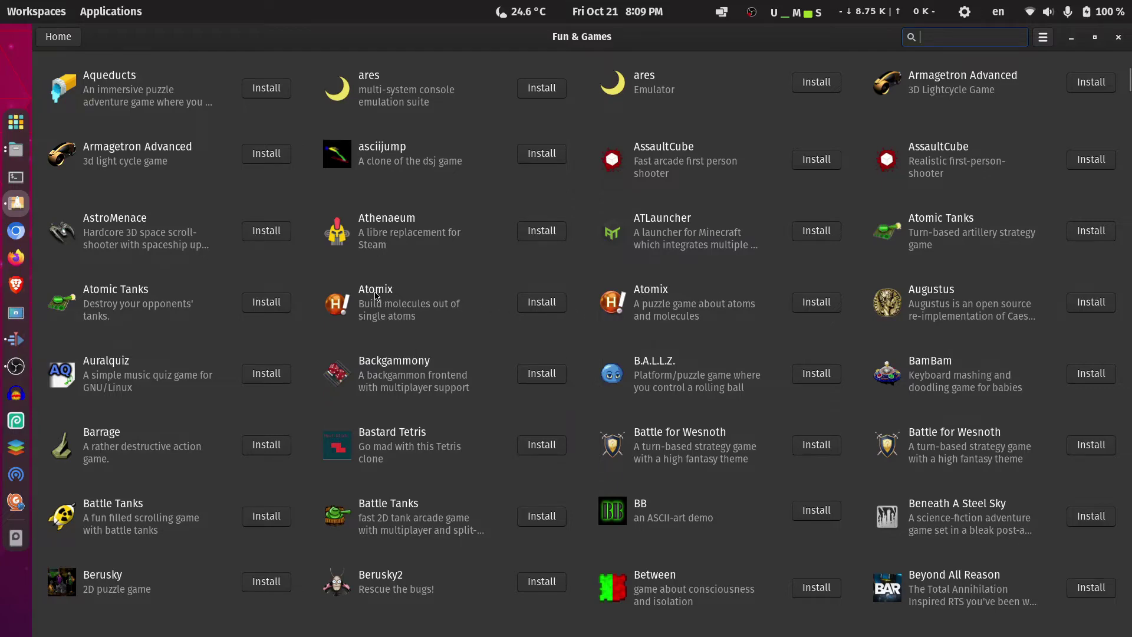
{"action": "left_click", "coordinate": [434, 302]}
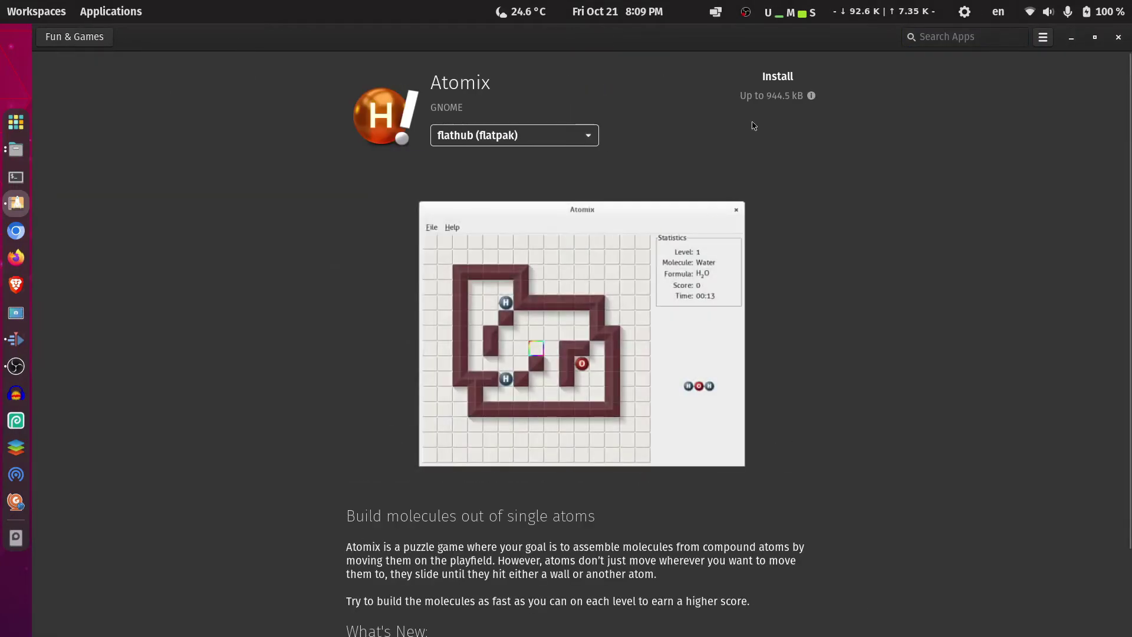
{"action": "left_click", "coordinate": [581, 140]}
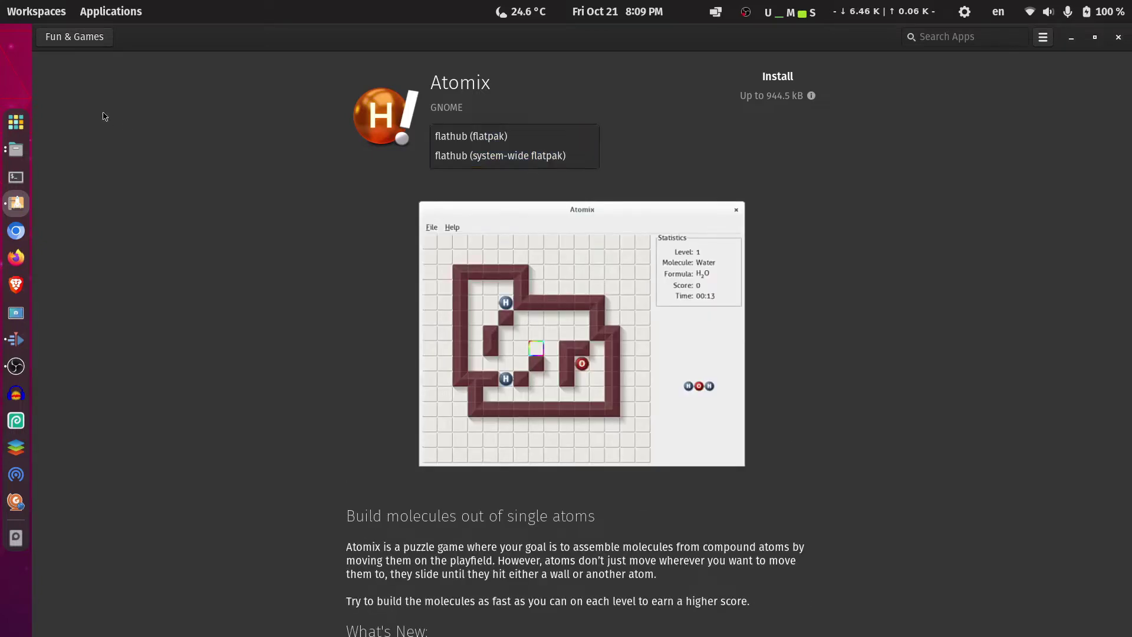
{"action": "left_click", "coordinate": [57, 42]}
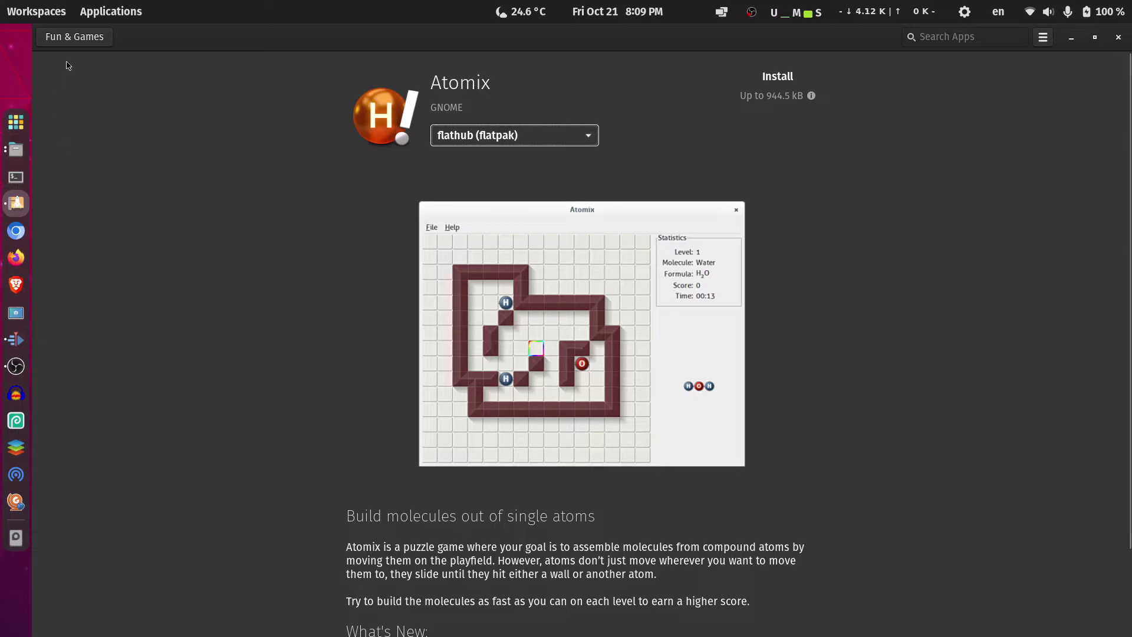
{"action": "left_click", "coordinate": [71, 37]}
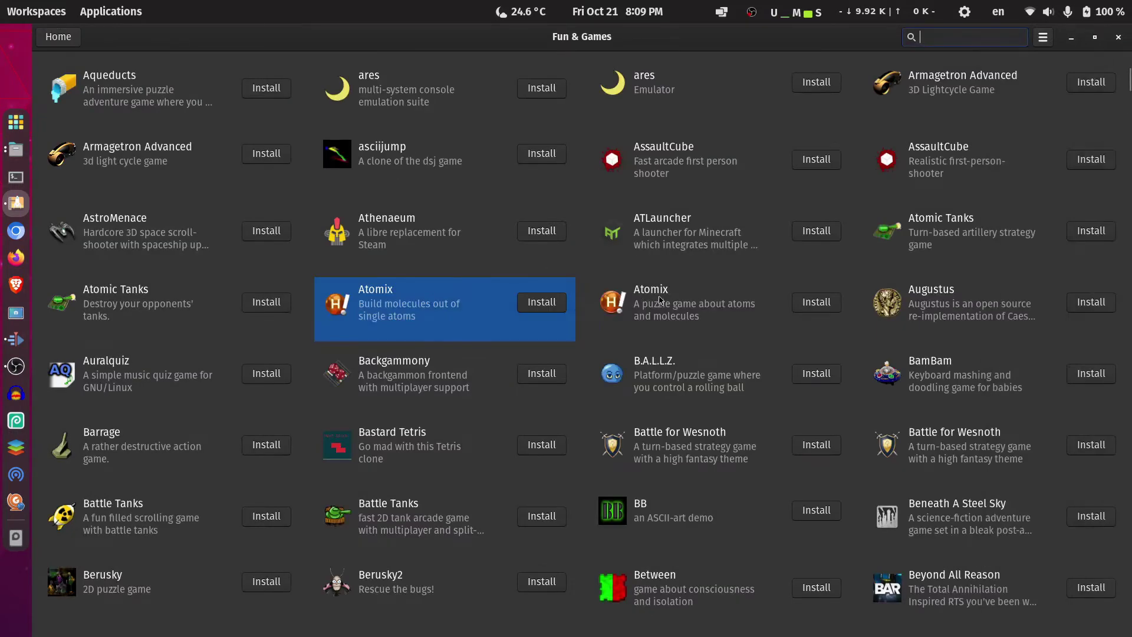
Step: Compare the Atomix entry "A puzzle game about atoms and molecules" with the GNOME entry's Flathub source options
{"action": "left_click", "coordinate": [660, 300]}
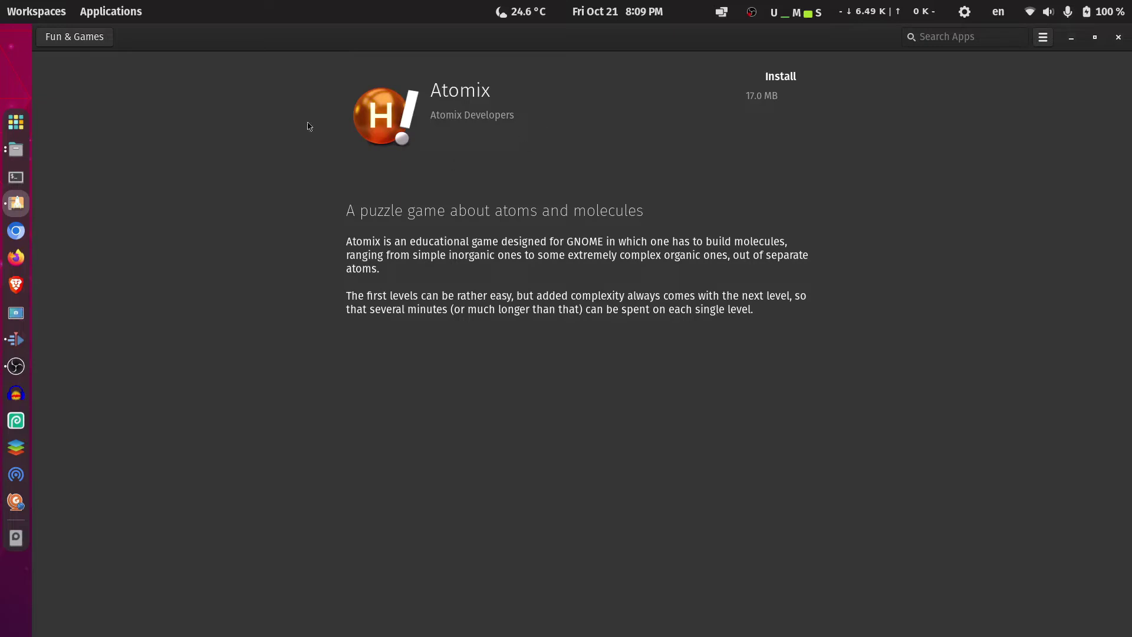
{"action": "left_click", "coordinate": [47, 42]}
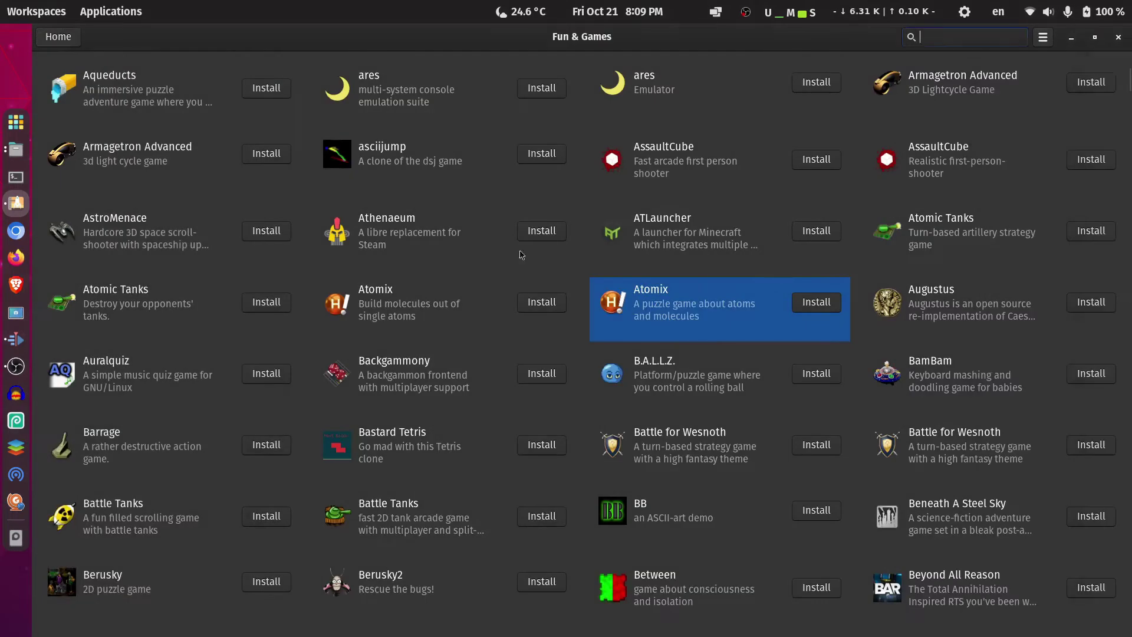
{"action": "left_click", "coordinate": [402, 314]}
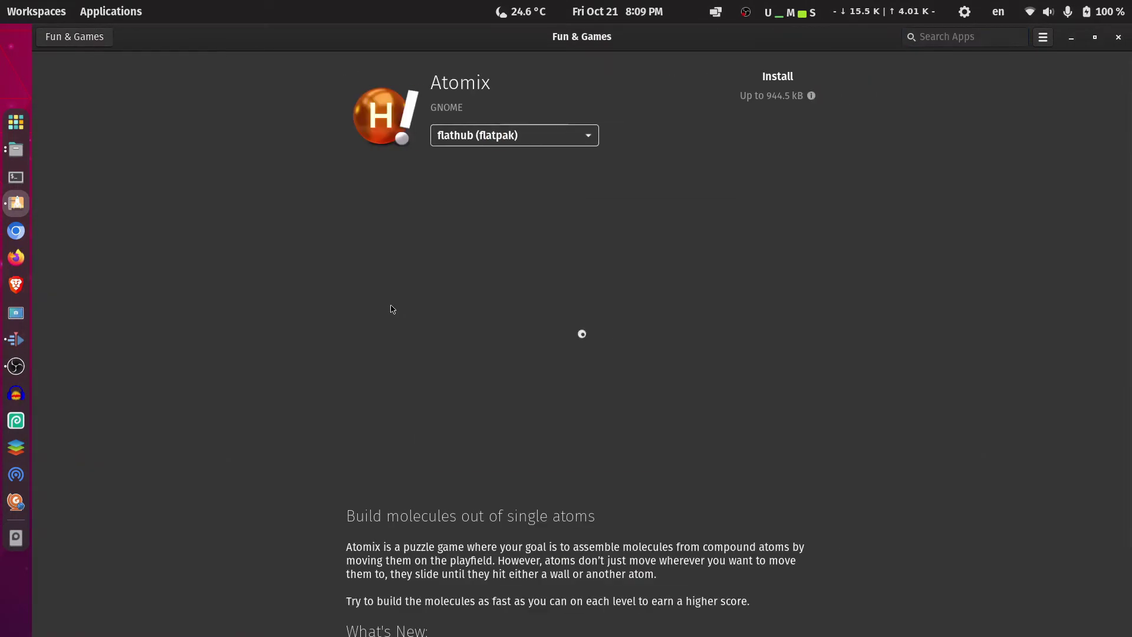
{"action": "left_click", "coordinate": [587, 139]}
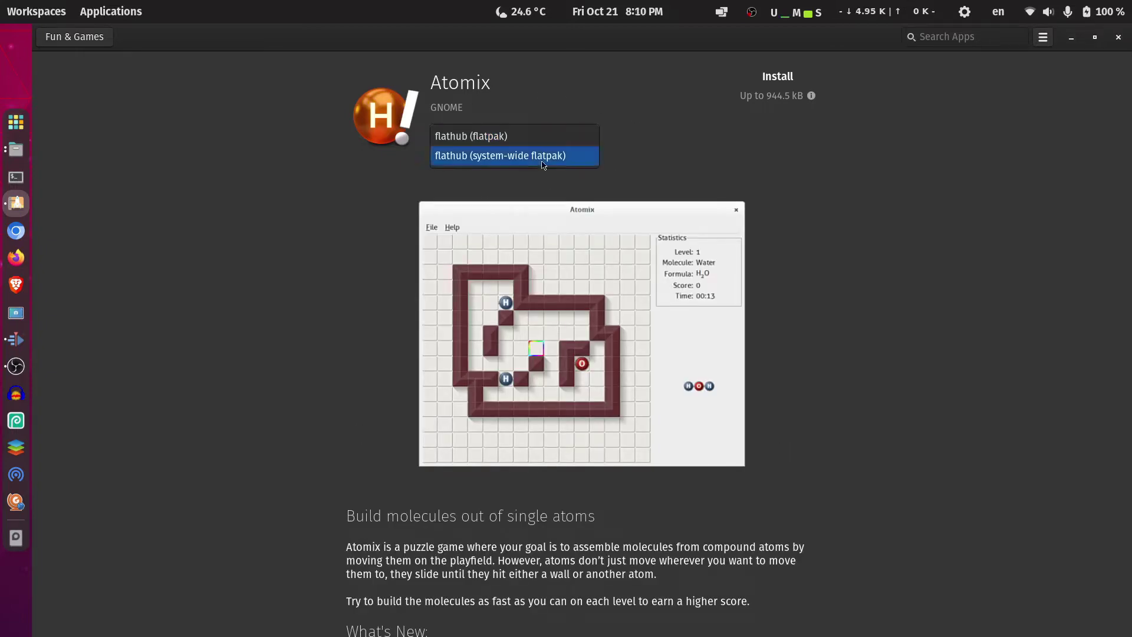
{"action": "left_click", "coordinate": [59, 44]}
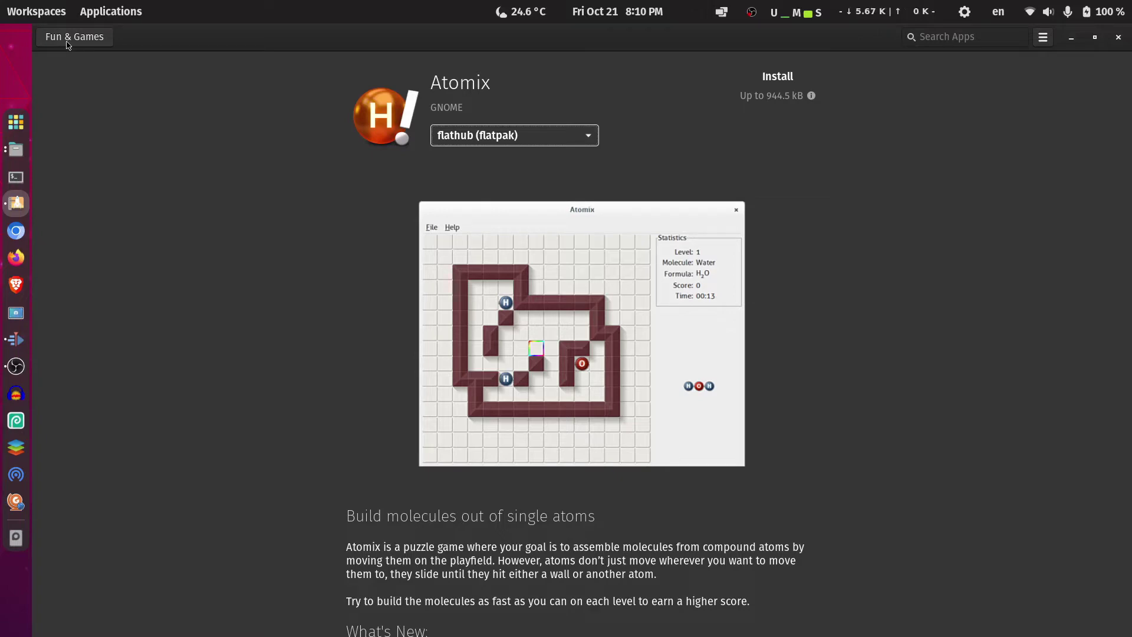
{"action": "left_click", "coordinate": [67, 42]}
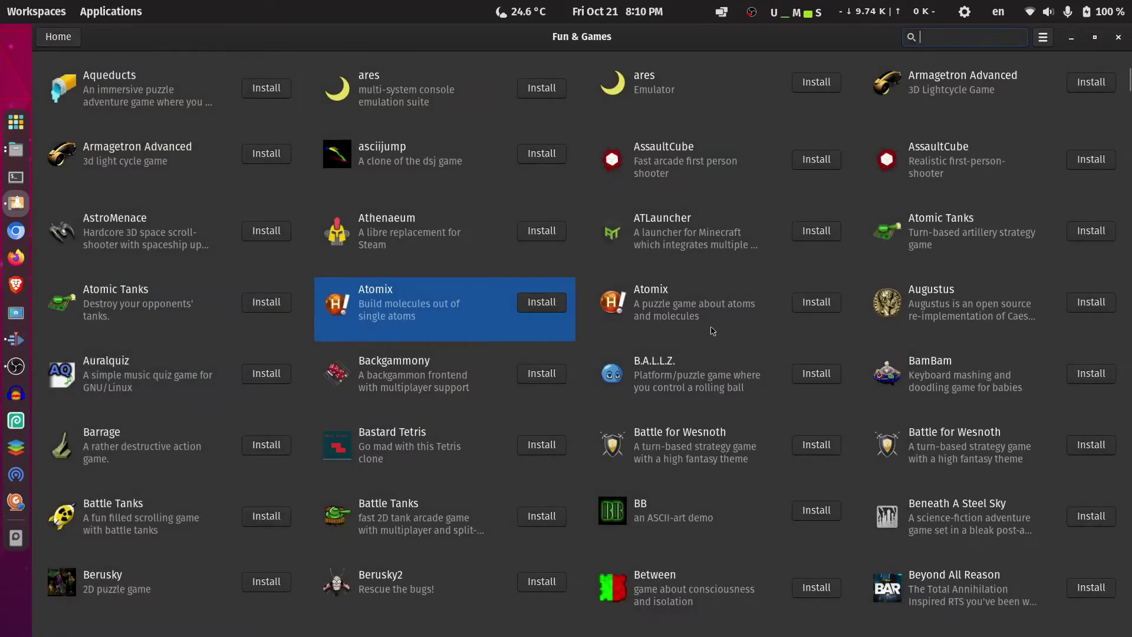
Step: Check the Atomix Developers entry again and browse further through the Fun & Games apps
{"action": "left_click", "coordinate": [692, 301]}
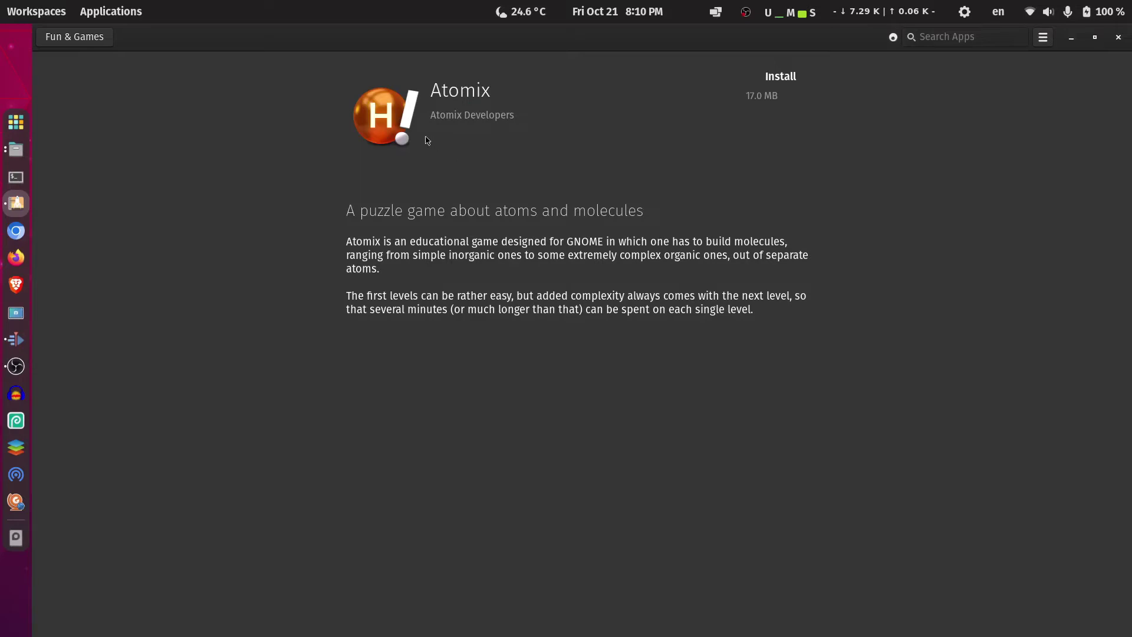
{"action": "left_click", "coordinate": [74, 41]}
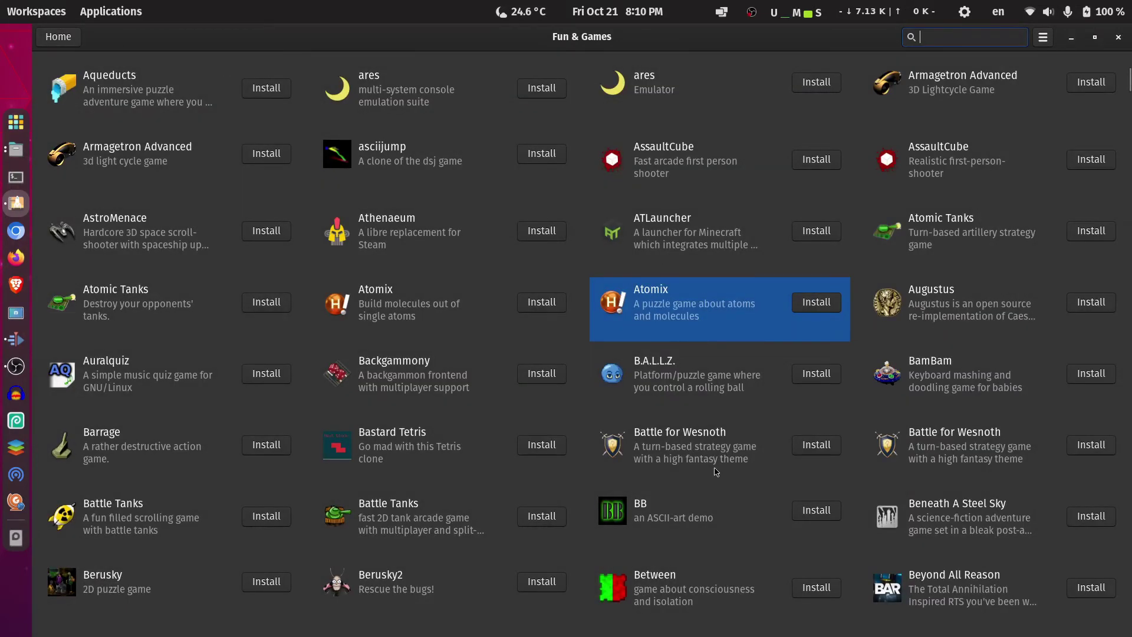
{"action": "scroll", "coordinate": [715, 471], "scroll_direction": "down", "scroll_amount": 15}
{"action": "scroll", "coordinate": [471, 437], "scroll_direction": "down", "scroll_amount": 5}
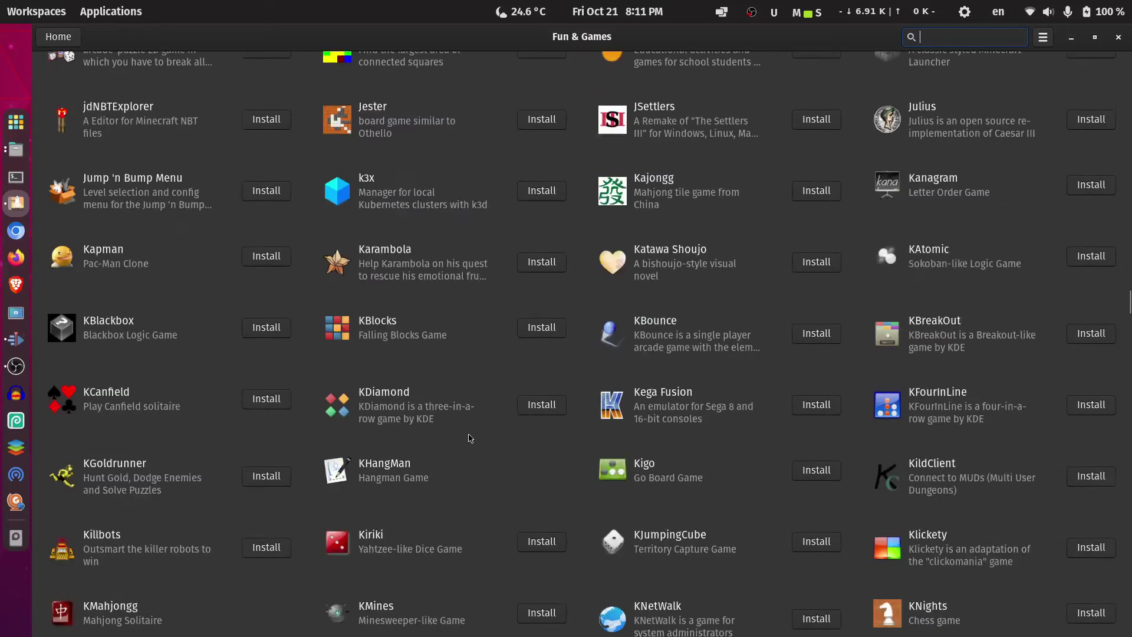
Step: Finish browsing the Fun & Games apps, return to the store's home page and close the store
{"action": "scroll", "coordinate": [474, 442], "scroll_direction": "down", "scroll_amount": 6}
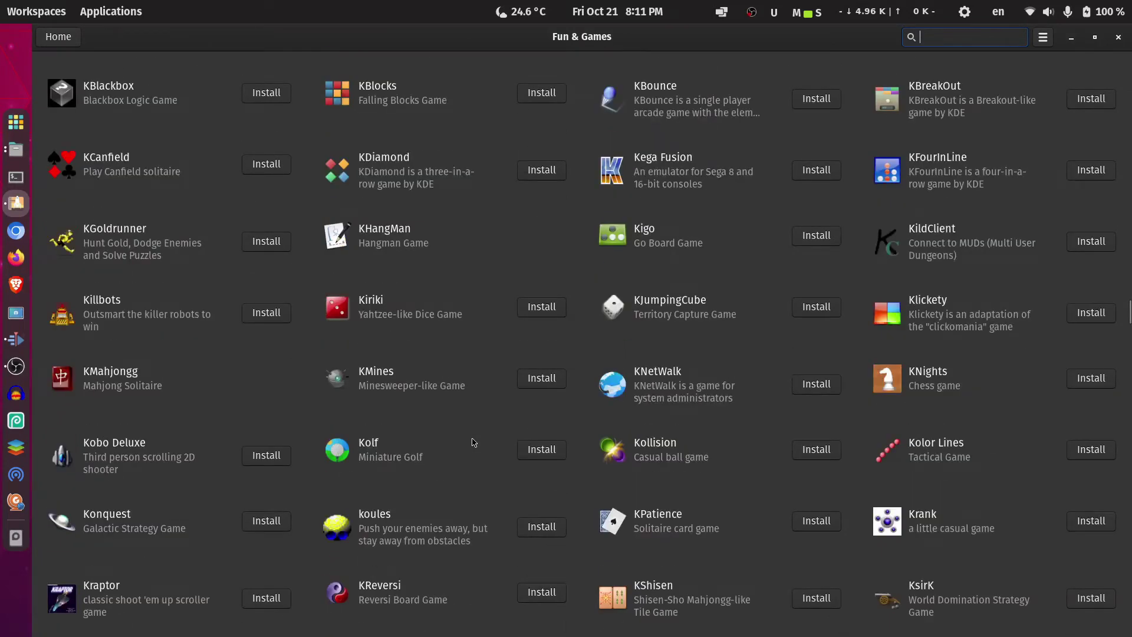
{"action": "left_click", "coordinate": [57, 36]}
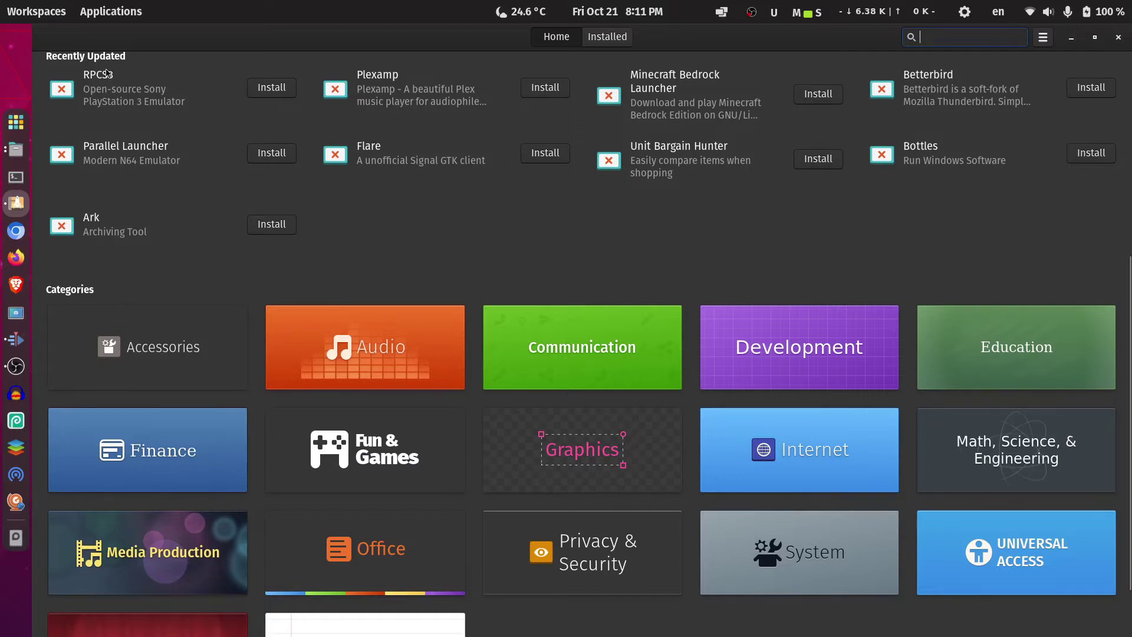
{"action": "left_click", "coordinate": [1119, 38]}
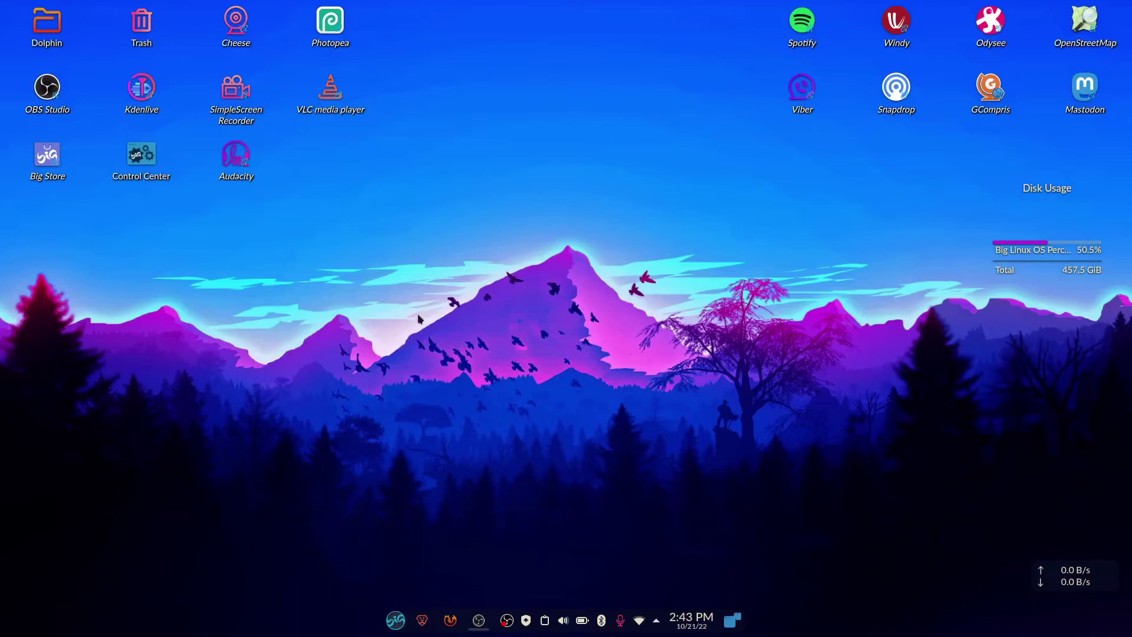
Step: View the system's software and hardware details from the Control Center's About section, and close both windows
{"action": "double_click", "coordinate": [142, 160]}
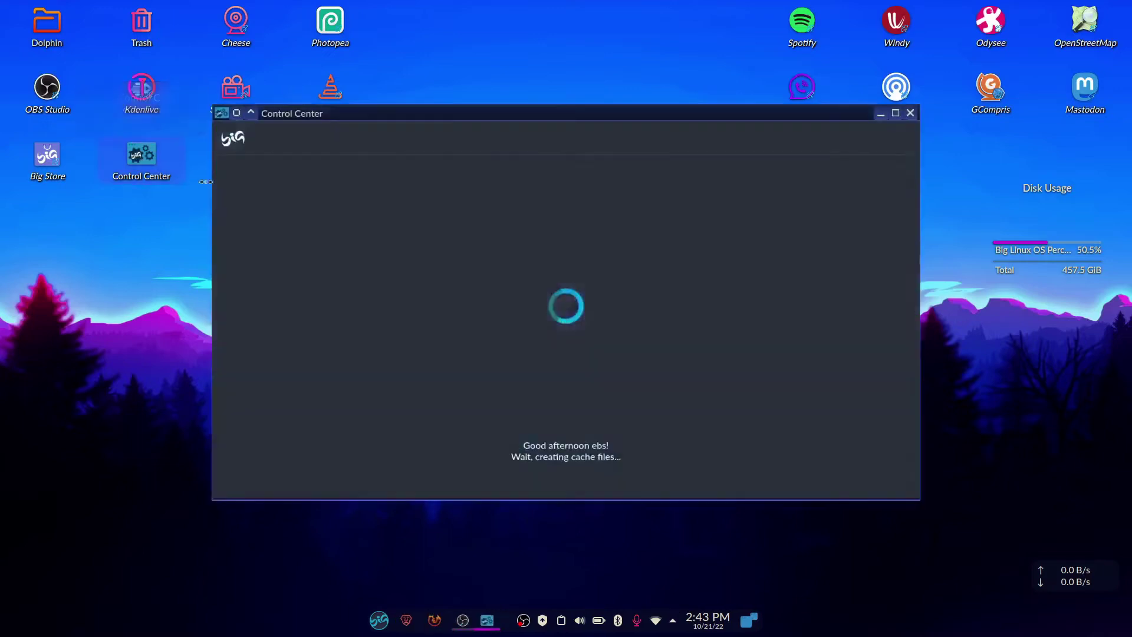
{"action": "left_click", "coordinate": [257, 451]}
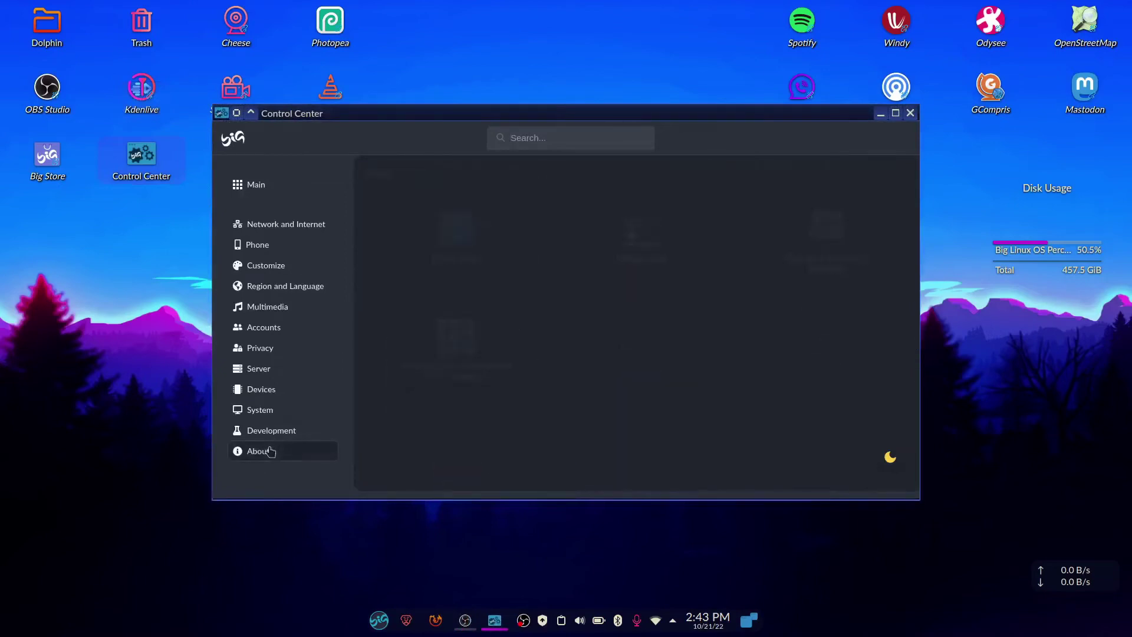
{"action": "left_click", "coordinate": [458, 236]}
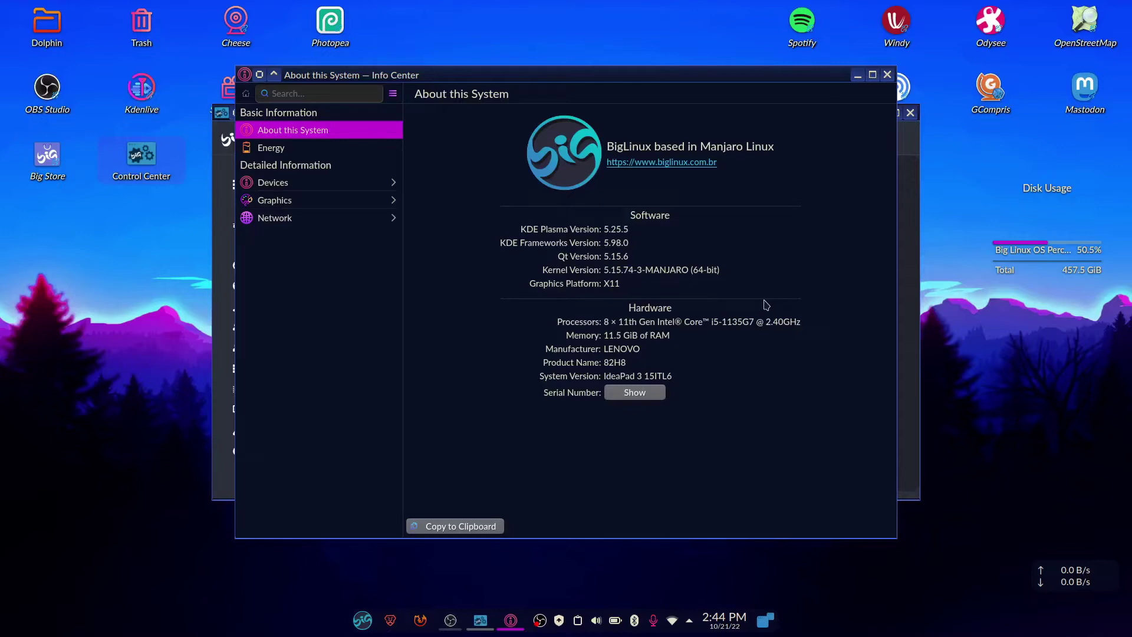
{"action": "left_click", "coordinate": [887, 74]}
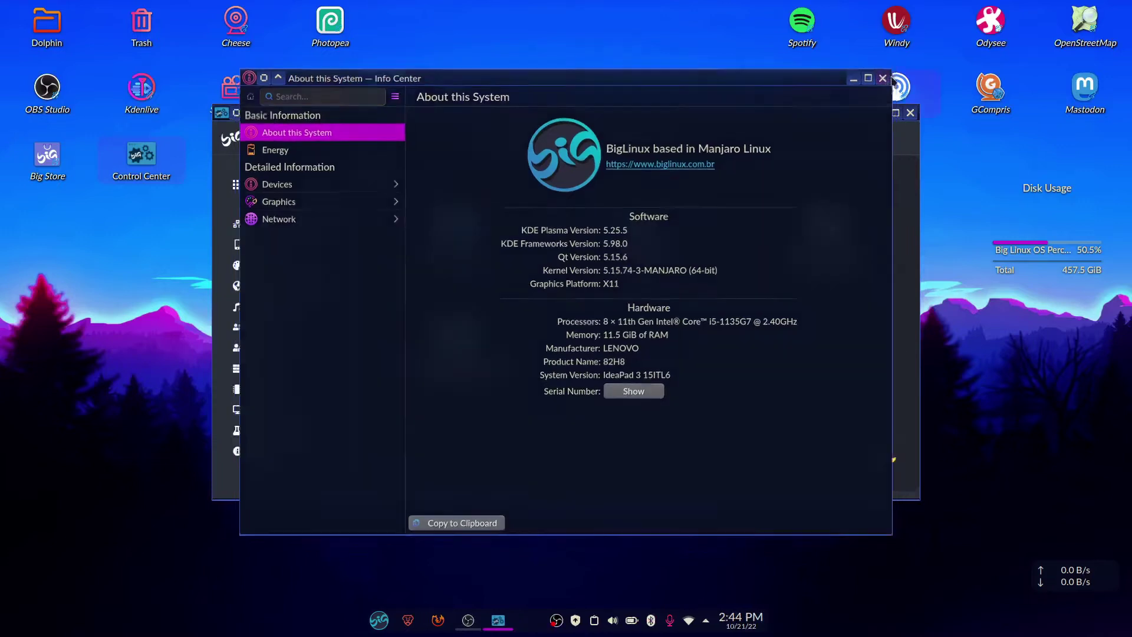
{"action": "left_click", "coordinate": [910, 113]}
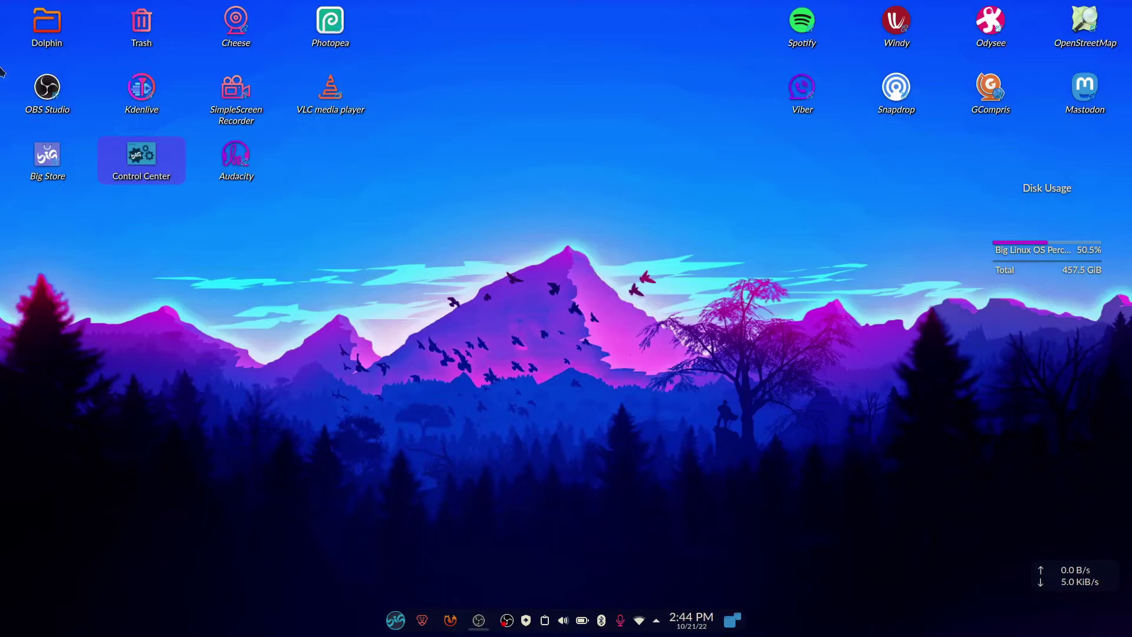
Step: Launch GParted and inspect the Windows, Pop Linux OS and Big Linux OS partitions on /dev/nvme0n1
{"action": "left_click", "coordinate": [395, 620]}
{"action": "type", "text": "g"}
{"action": "key", "text": "Return"}
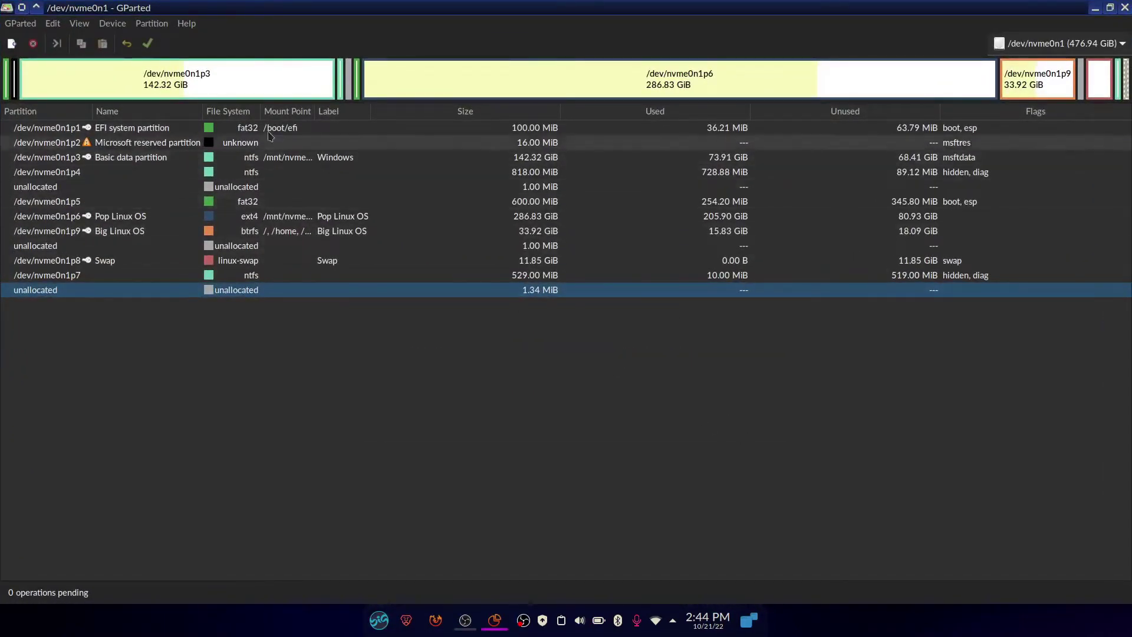
{"action": "left_click", "coordinate": [251, 96]}
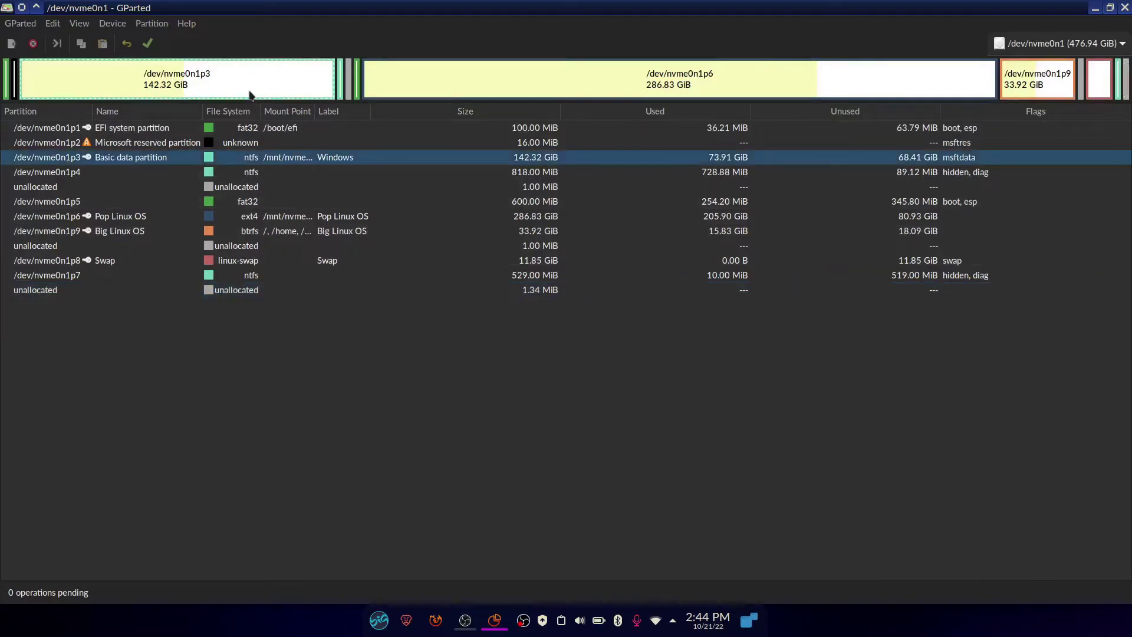
{"action": "left_click", "coordinate": [734, 89]}
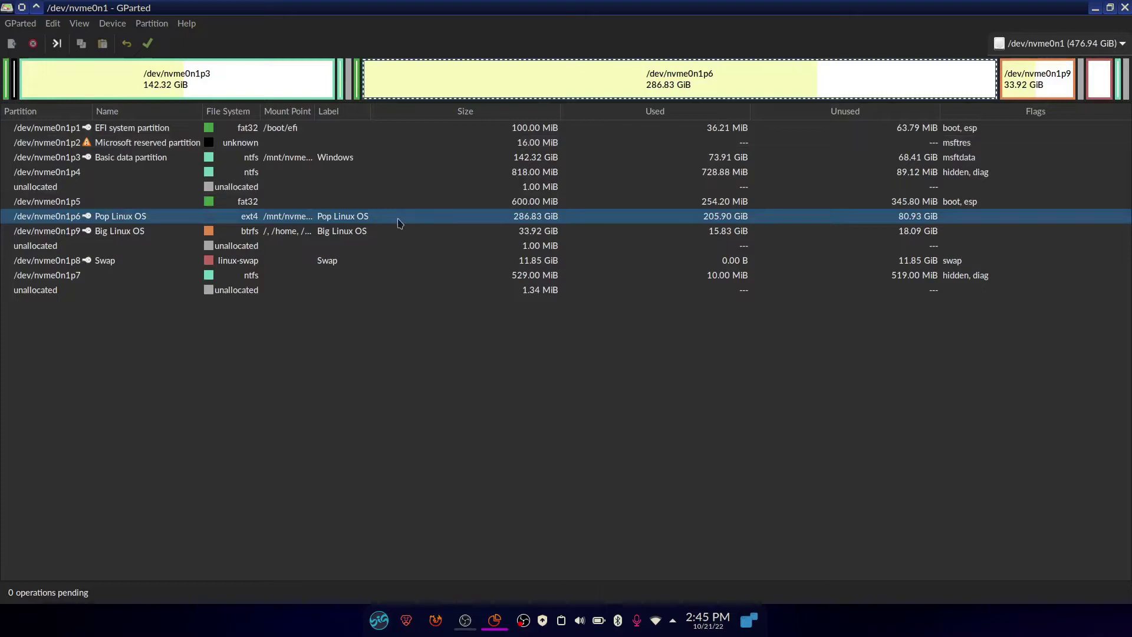
{"action": "left_click", "coordinate": [1043, 75]}
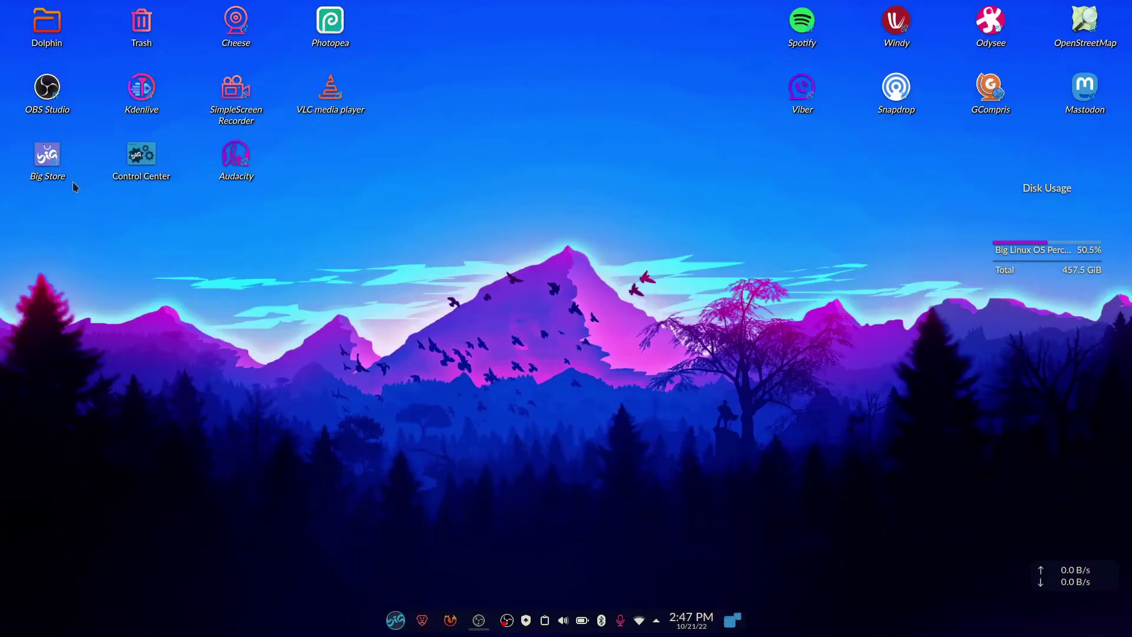
Step: Open the Big Store and look through the native and AUR programs in the Download category
{"action": "left_click", "coordinate": [59, 164]}
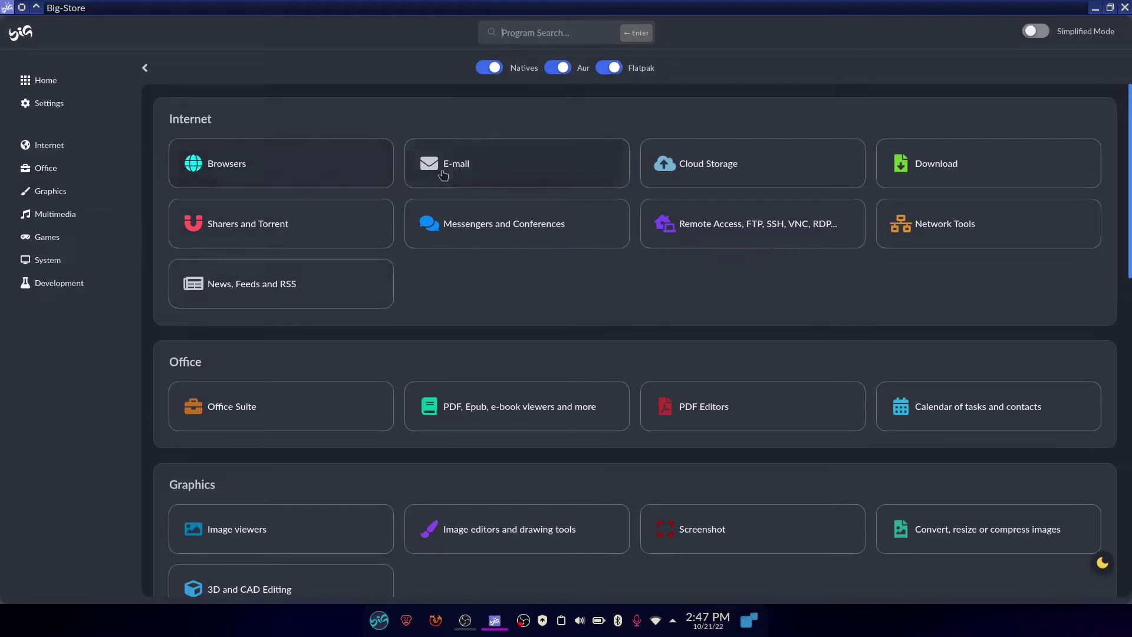
{"action": "left_click", "coordinate": [977, 162]}
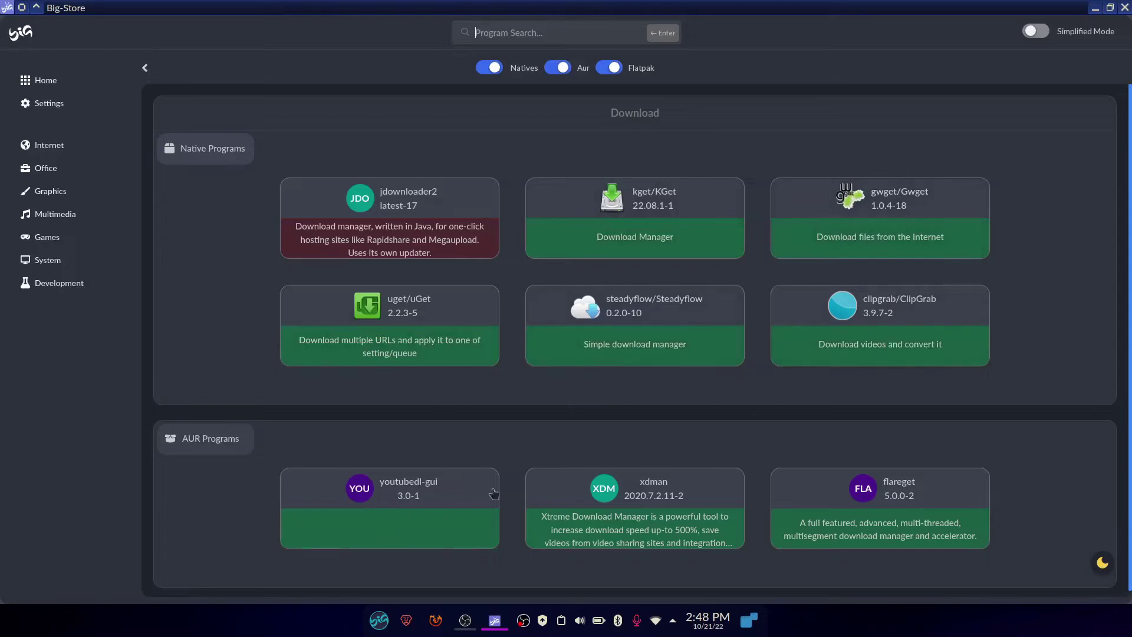
{"action": "scroll", "coordinate": [1029, 351], "scroll_direction": "down", "scroll_amount": 1}
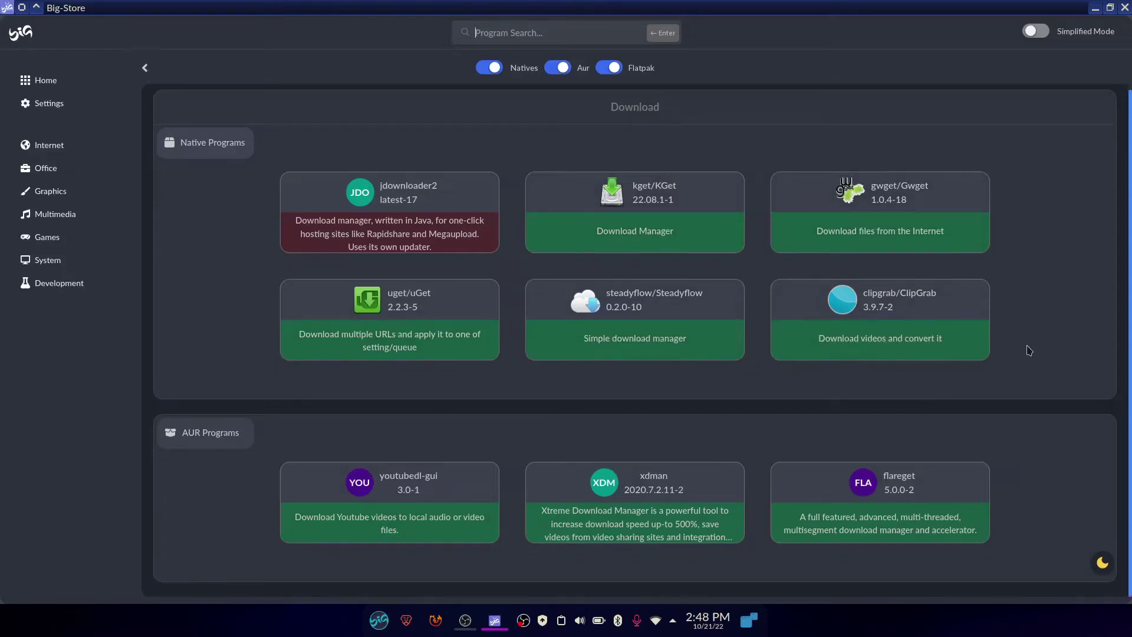
Step: Return to the store's category overview and open the Screenshot category under Graphics
{"action": "key", "text": "alt+Left"}
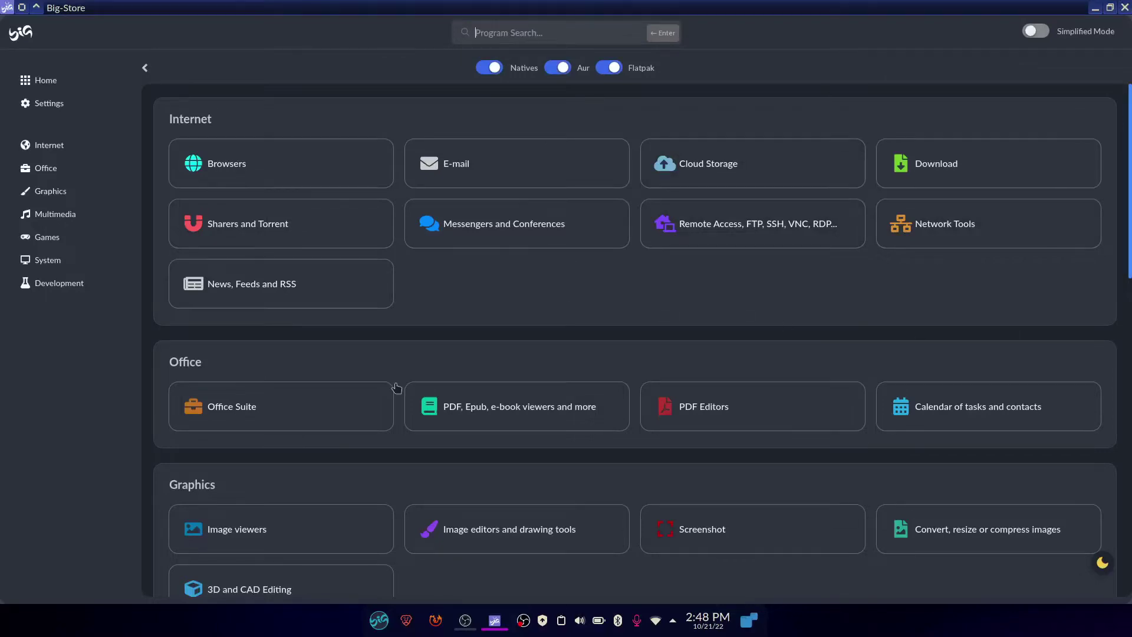
{"action": "scroll", "coordinate": [933, 353], "scroll_direction": "down", "scroll_amount": 3}
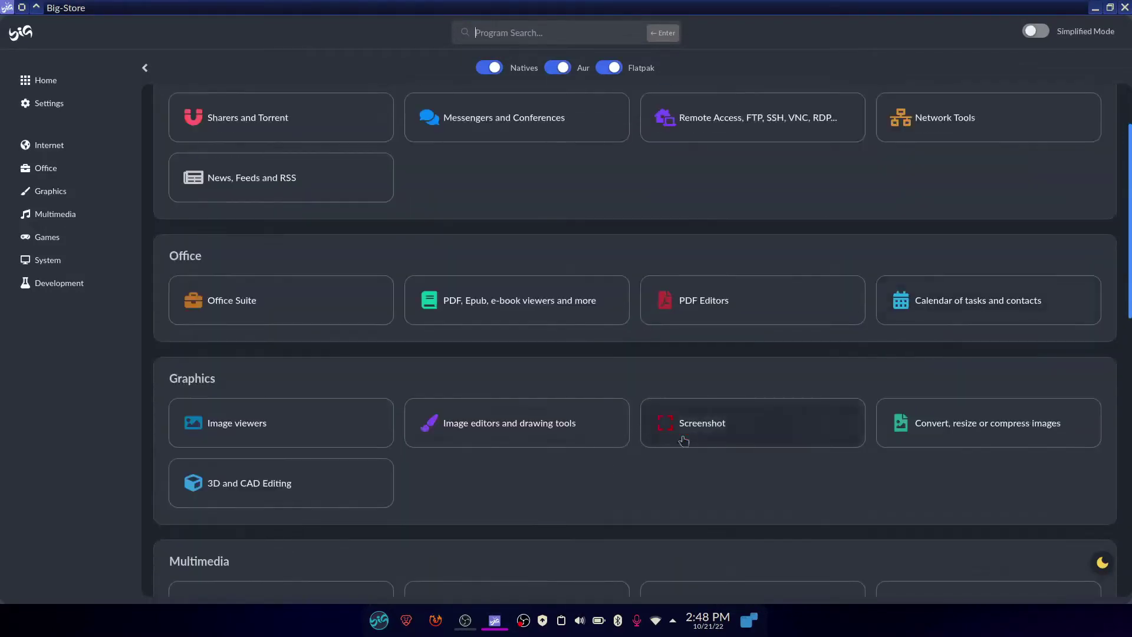
{"action": "left_click", "coordinate": [742, 437]}
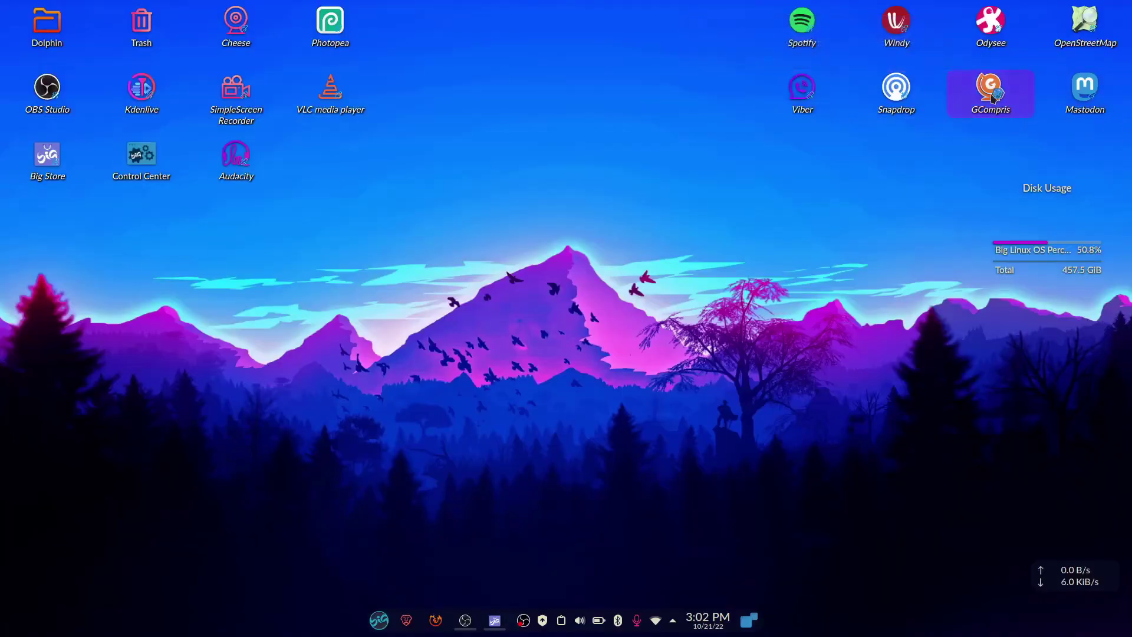
Step: Launch GCompris and look through the cat's keyboard and mouse activities and the penguin's Logic activities
{"action": "left_click", "coordinate": [986, 93]}
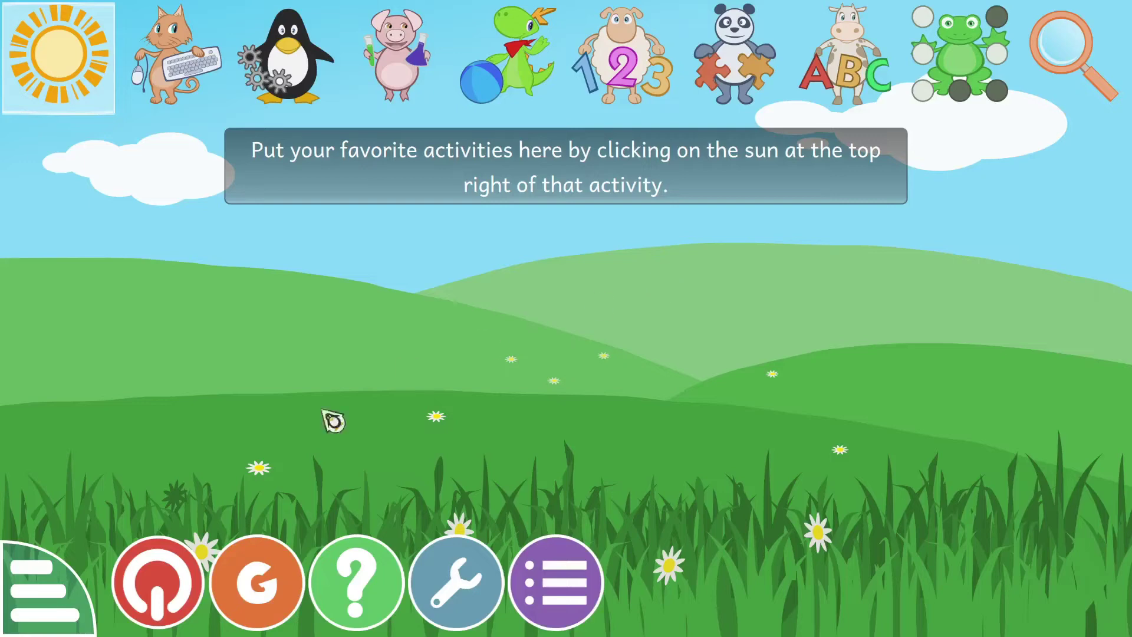
{"action": "left_click", "coordinate": [190, 75]}
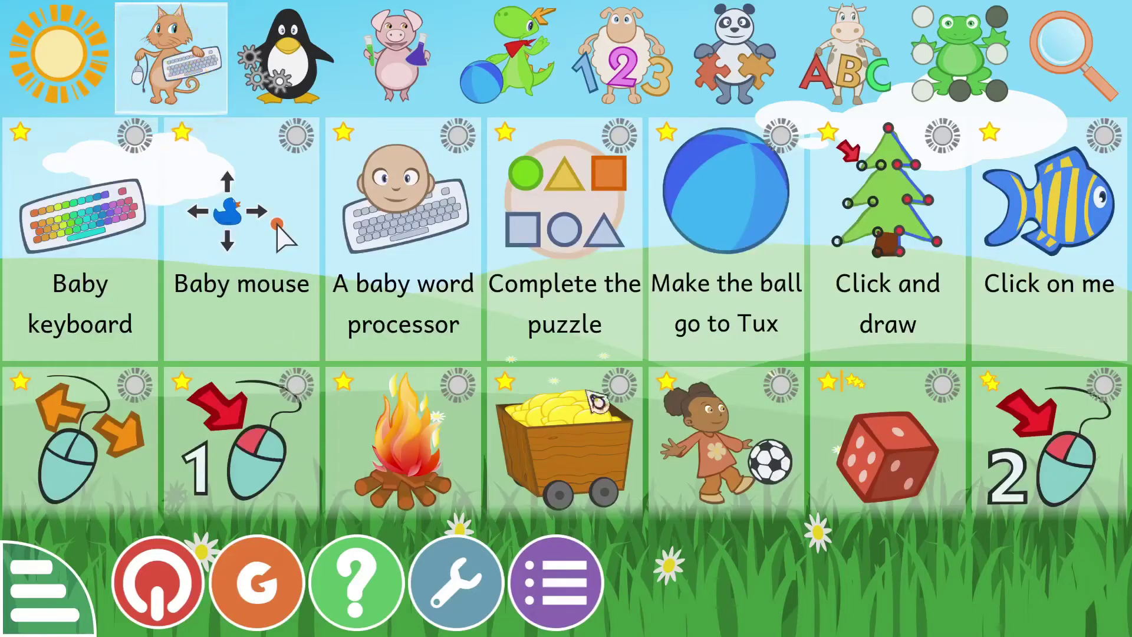
{"action": "scroll", "coordinate": [318, 326], "scroll_direction": "down", "scroll_amount": 5}
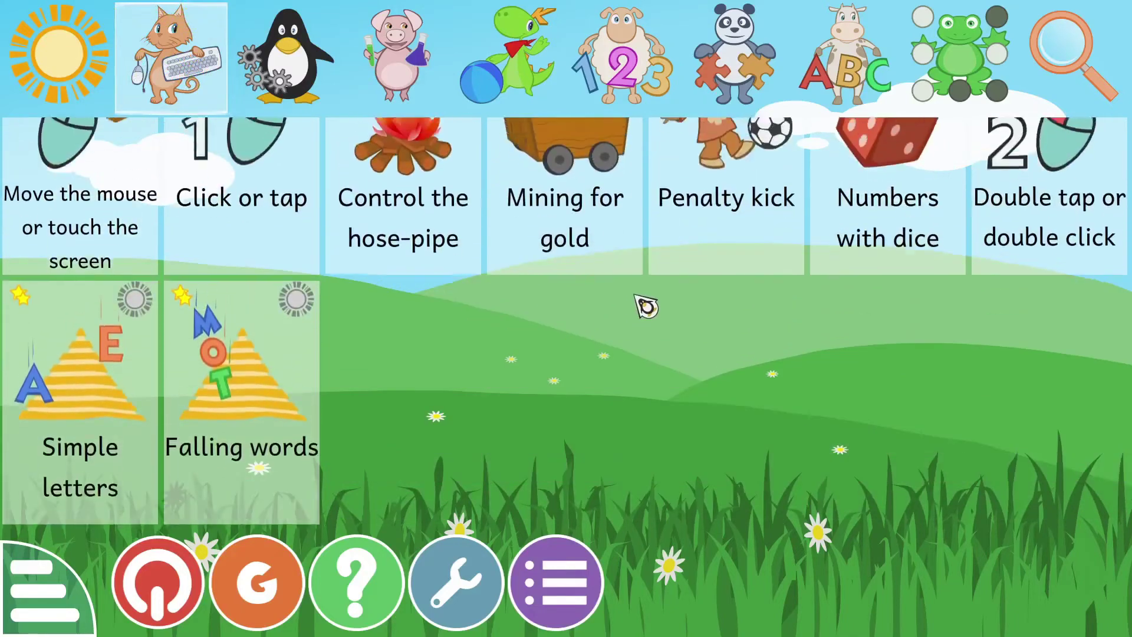
{"action": "scroll", "coordinate": [598, 307], "scroll_direction": "up", "scroll_amount": 5}
{"action": "left_click", "coordinate": [306, 101]}
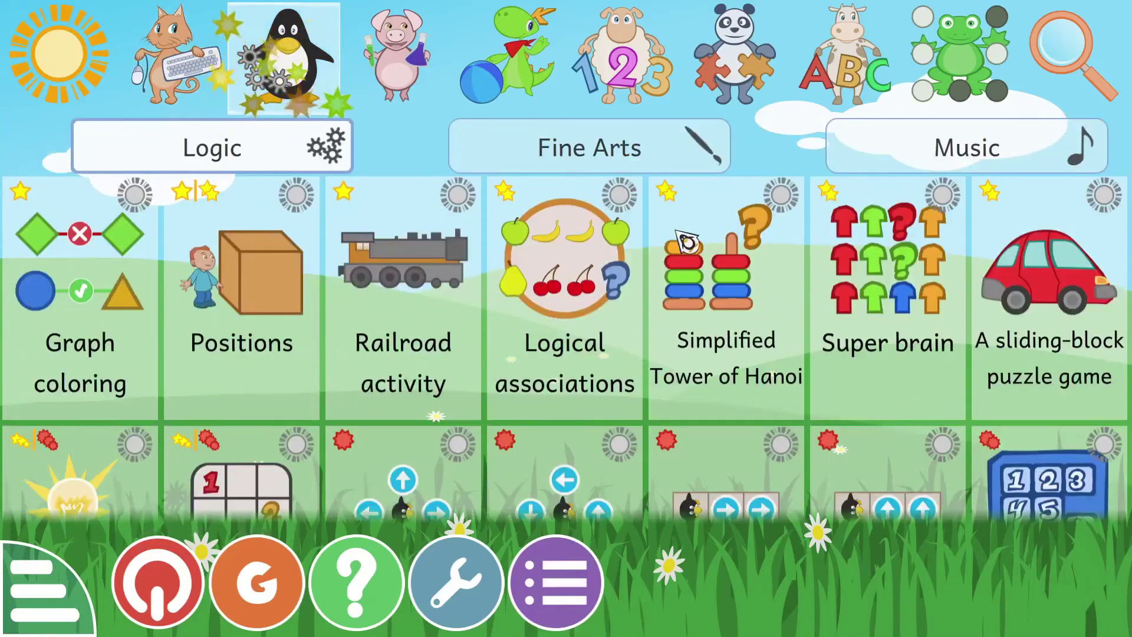